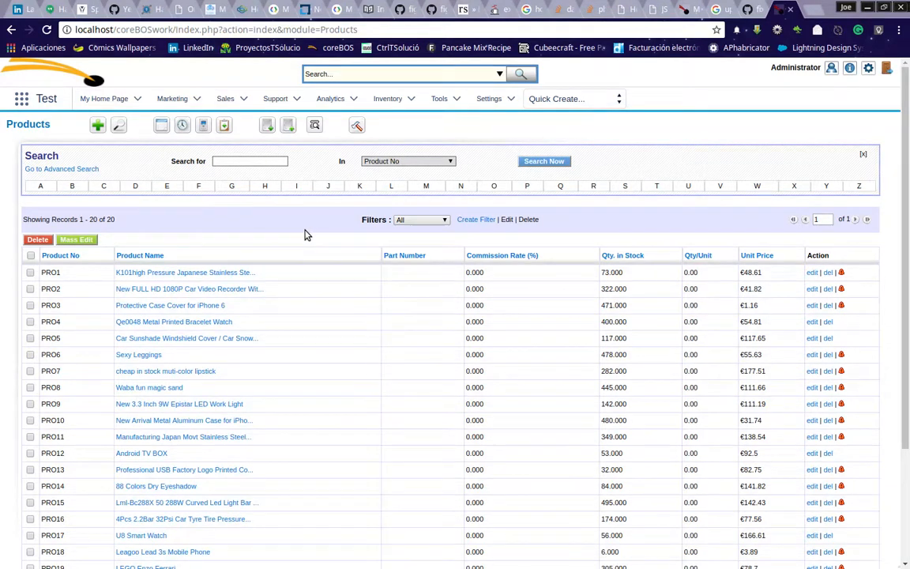
Start a new product record named Monitor and assign it to the Hardware category
click(97, 127)
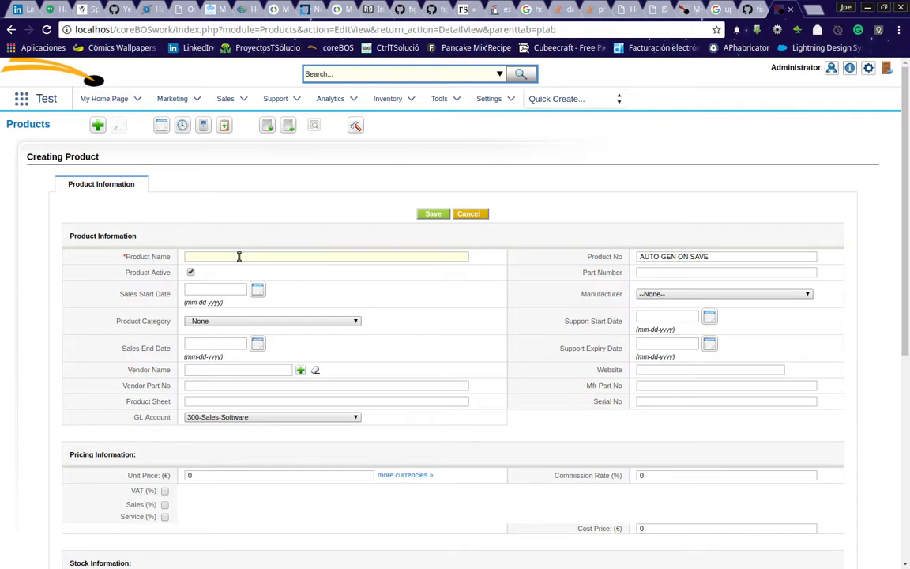
text(Montiro)
key(BackSpace)
key(BackSpace)
text(or)
key(BackSpace)
key(BackSpace)
key(BackSpace)
text(itor)
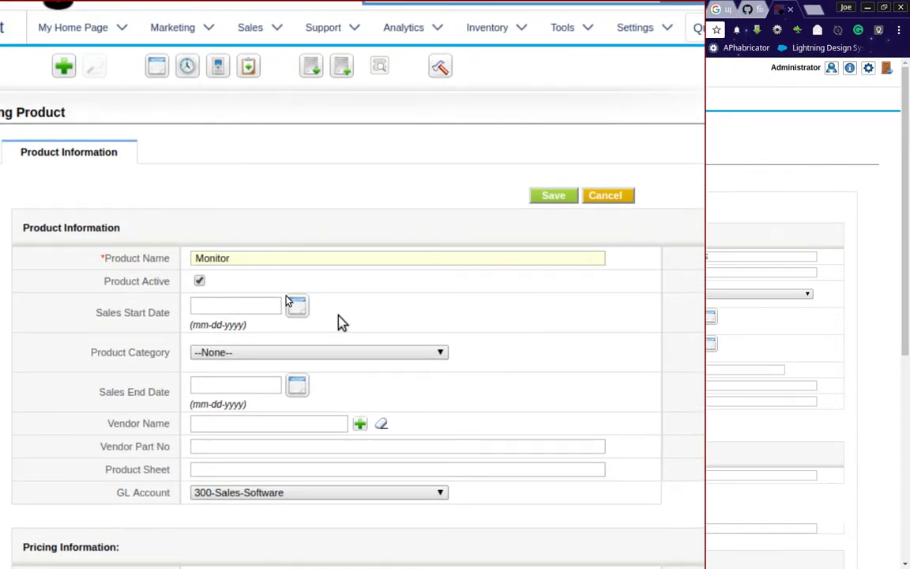
click(394, 353)
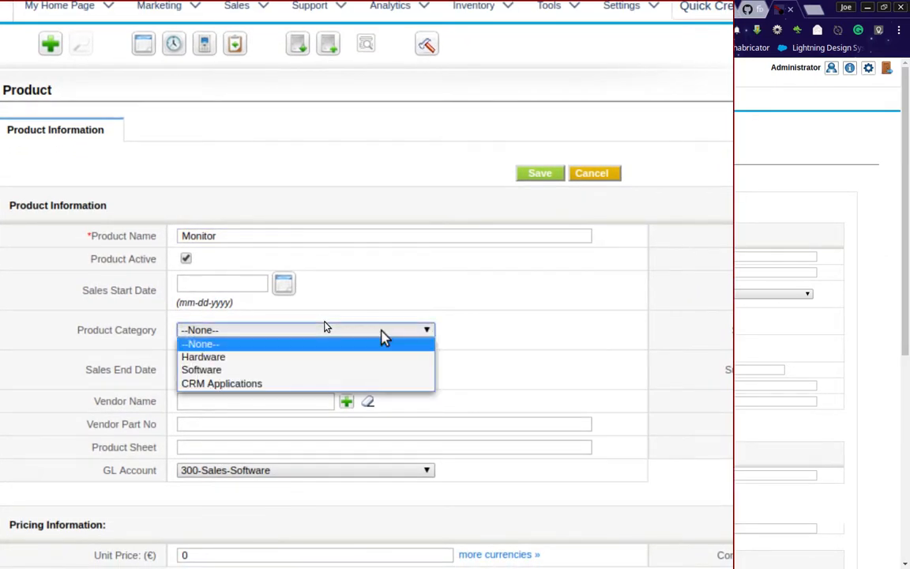
click(379, 357)
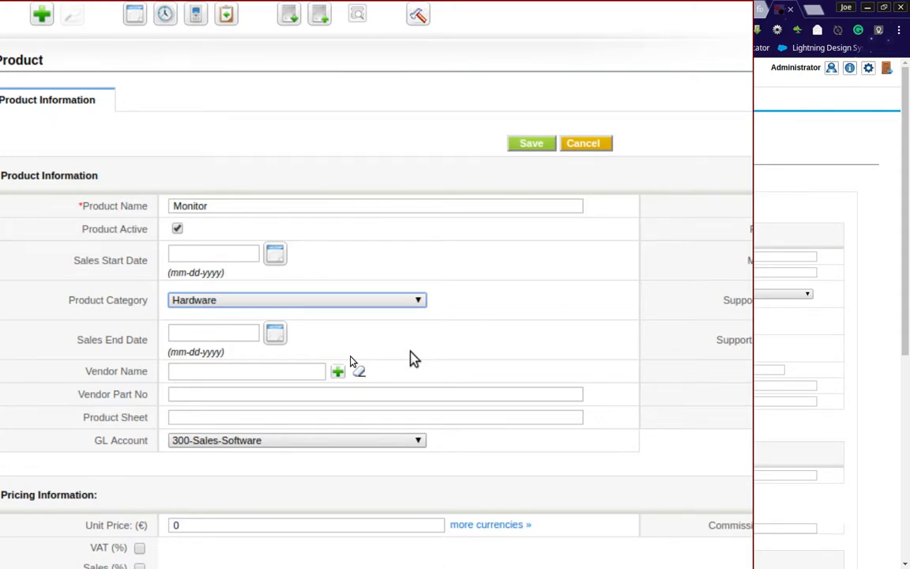
Set the product's unit price to 110 euros with VAT enabled at 21%, and save the record
scroll(411, 359, down, 4)
click(389, 363)
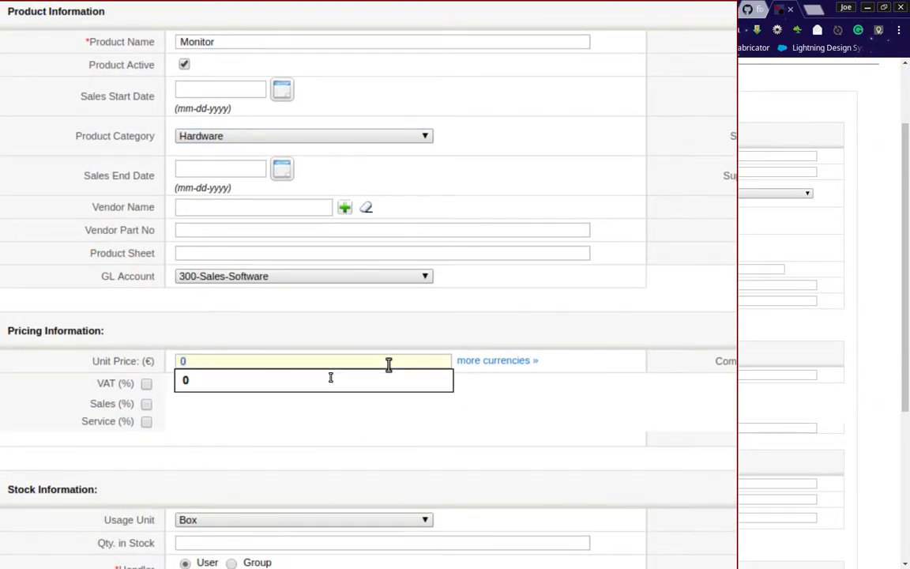
text(110)
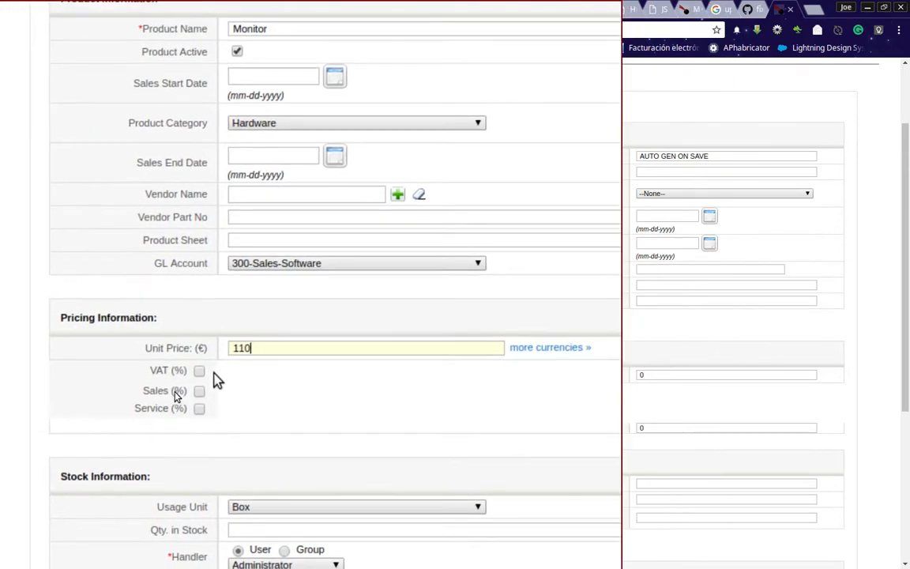
click(202, 372)
click(204, 376)
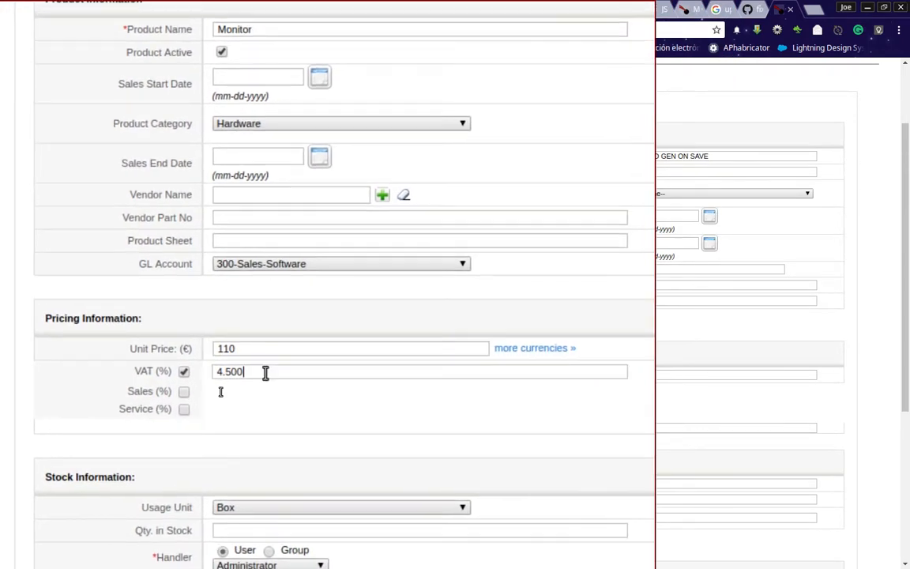
click(265, 373)
text(21)
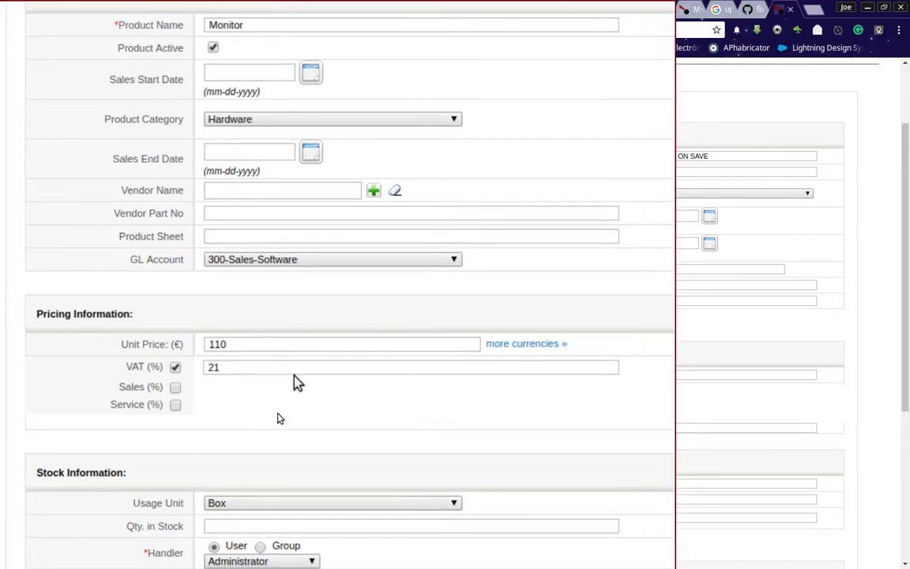
scroll(332, 395, down, 3)
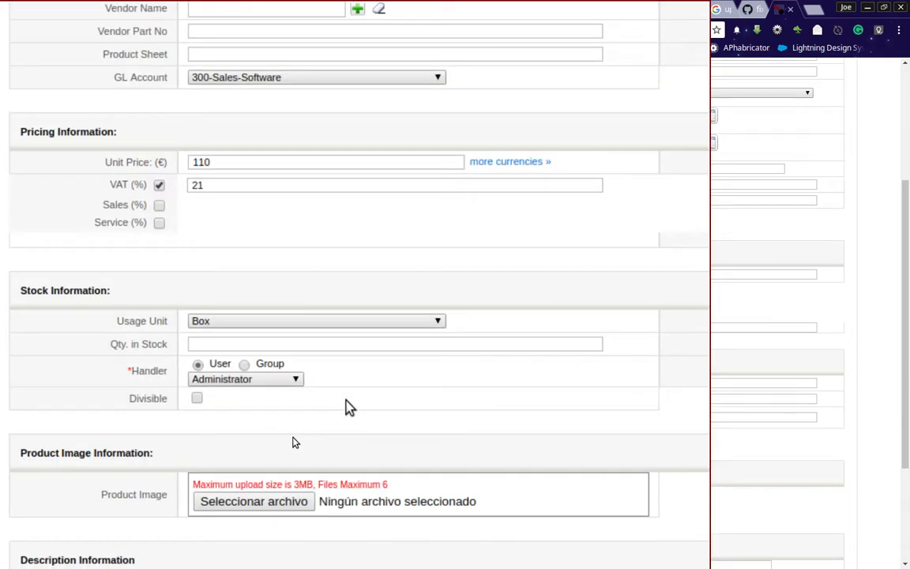
scroll(348, 407, down, 4)
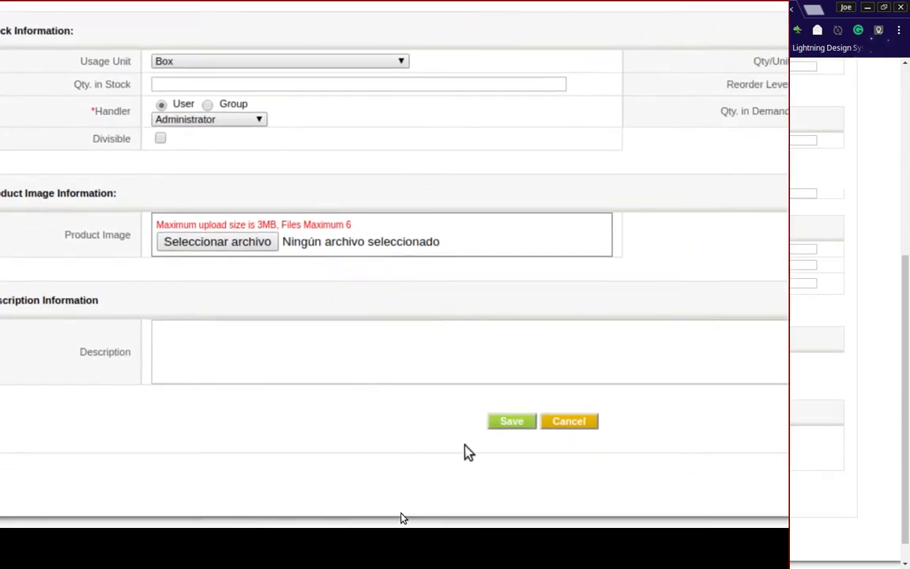
click(503, 434)
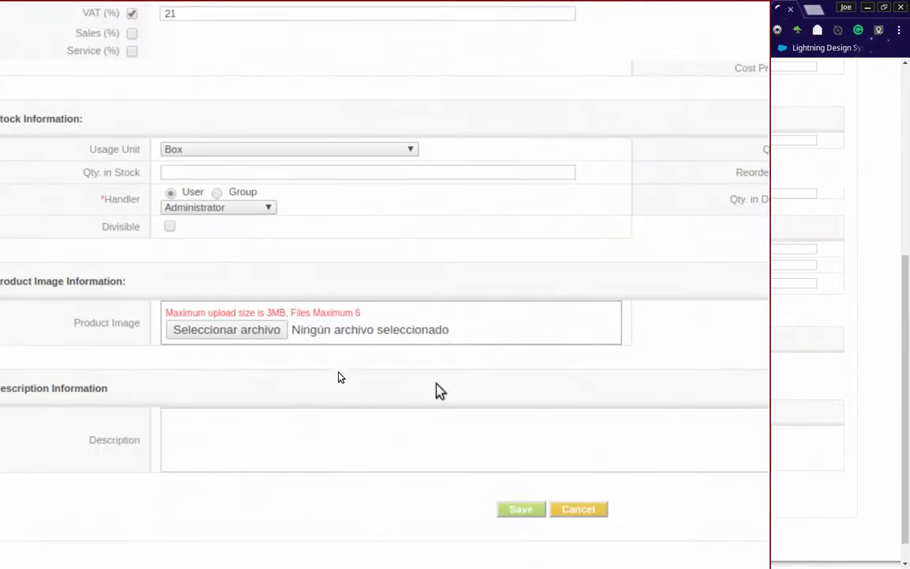
key(super+m)
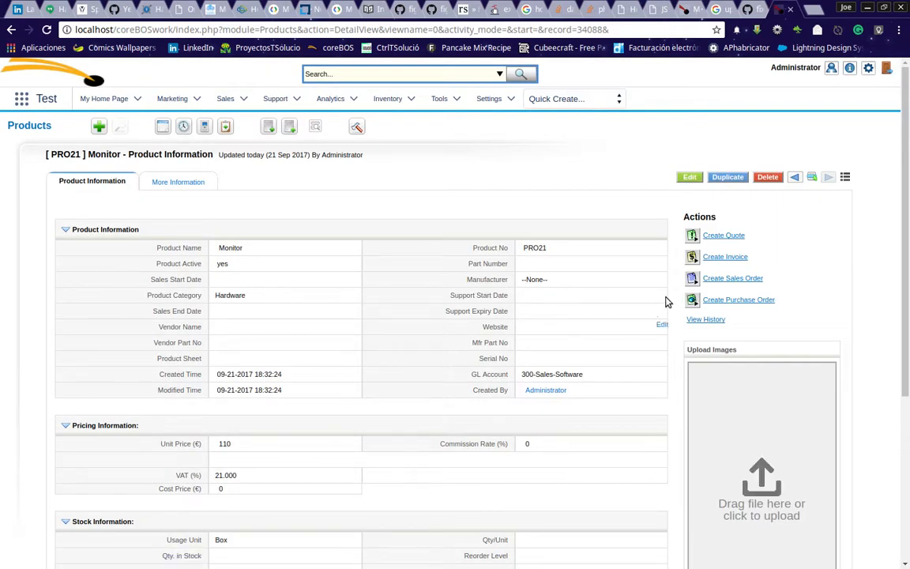
Start a new asset record in the Assets module and link it to the Monitor product
mouse_move(449, 99)
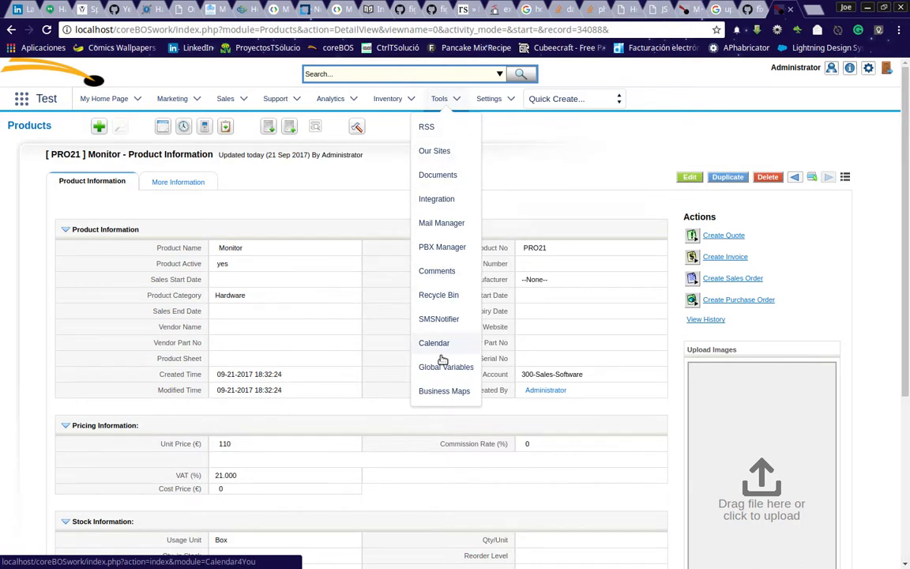
mouse_move(393, 111)
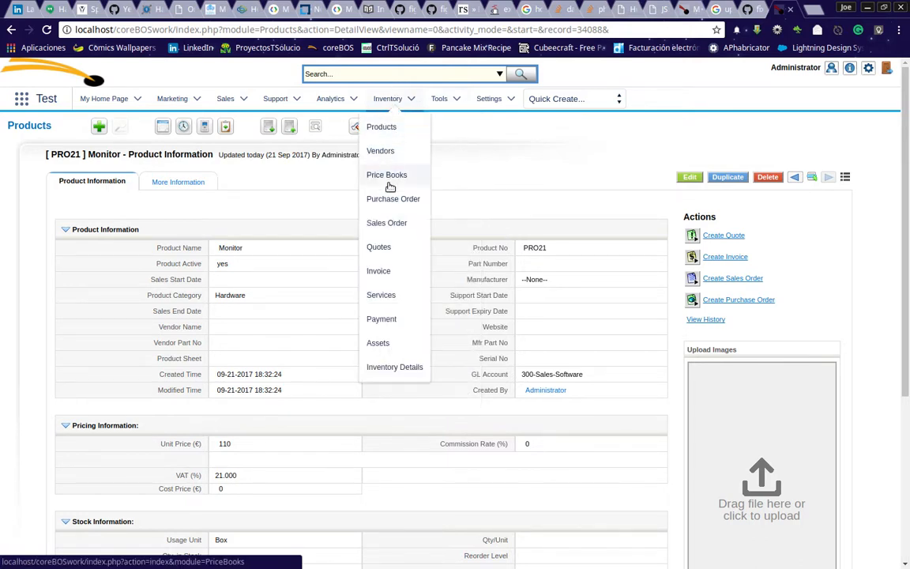
click(379, 343)
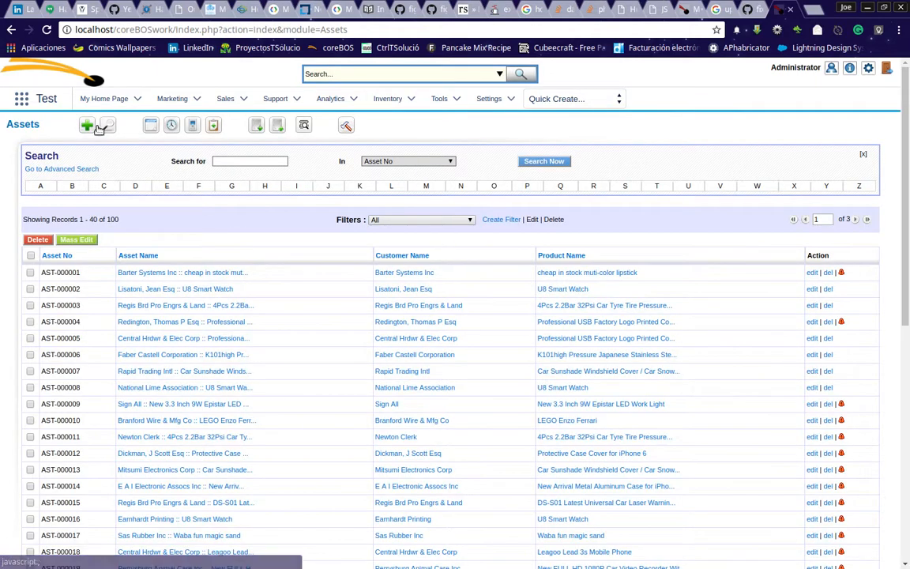
click(87, 126)
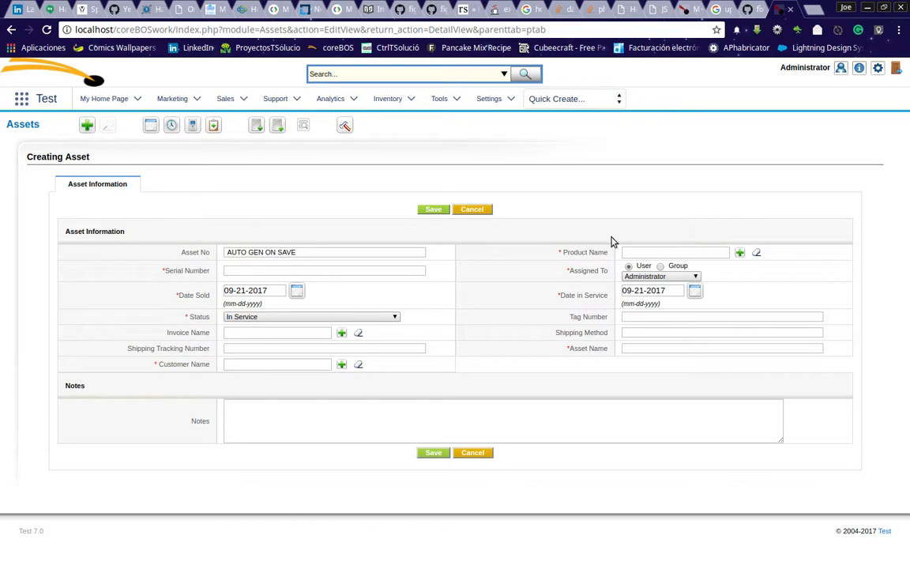
click(743, 252)
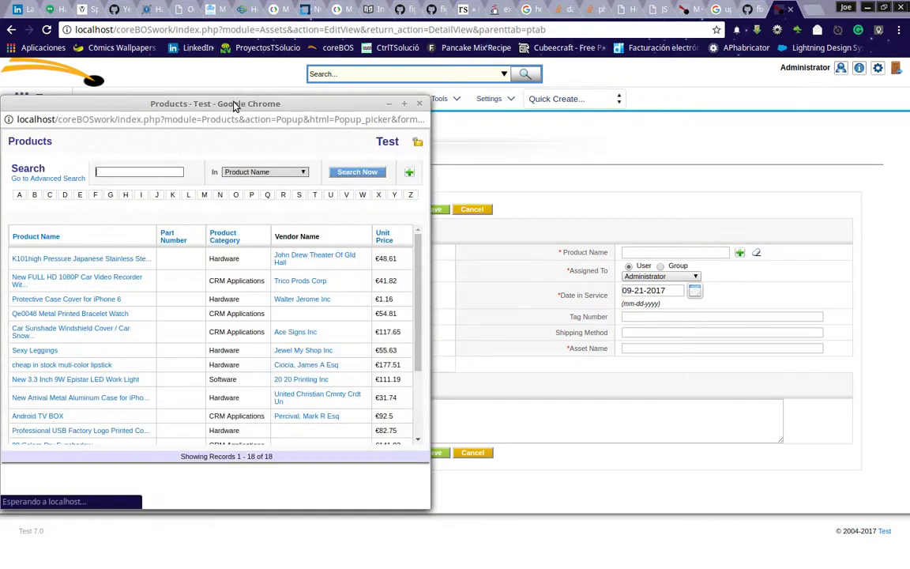
drag(235, 106, 328, 112)
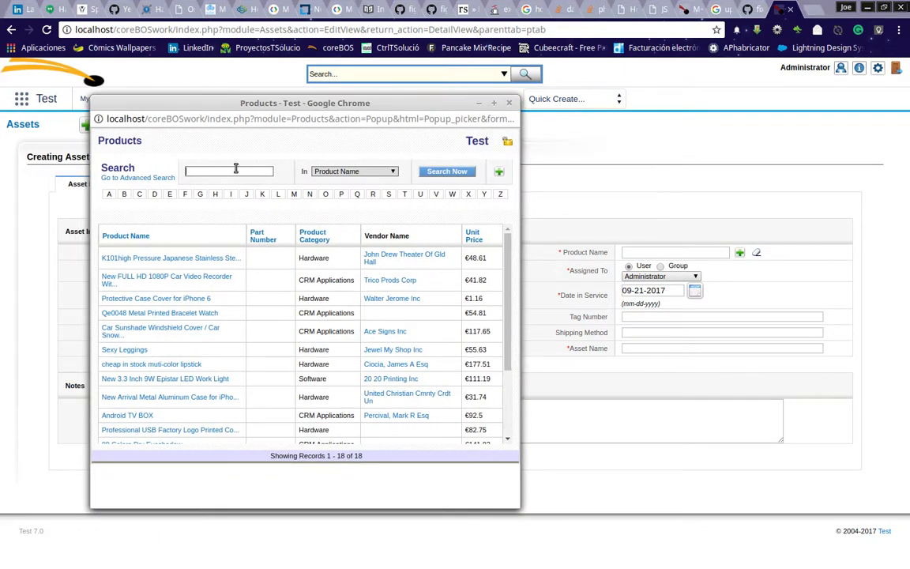
click(294, 195)
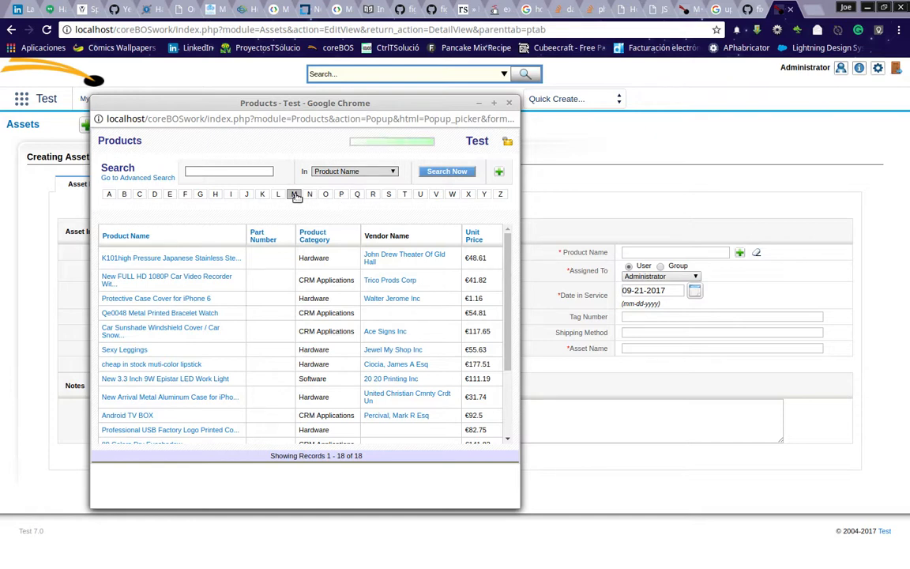
click(118, 248)
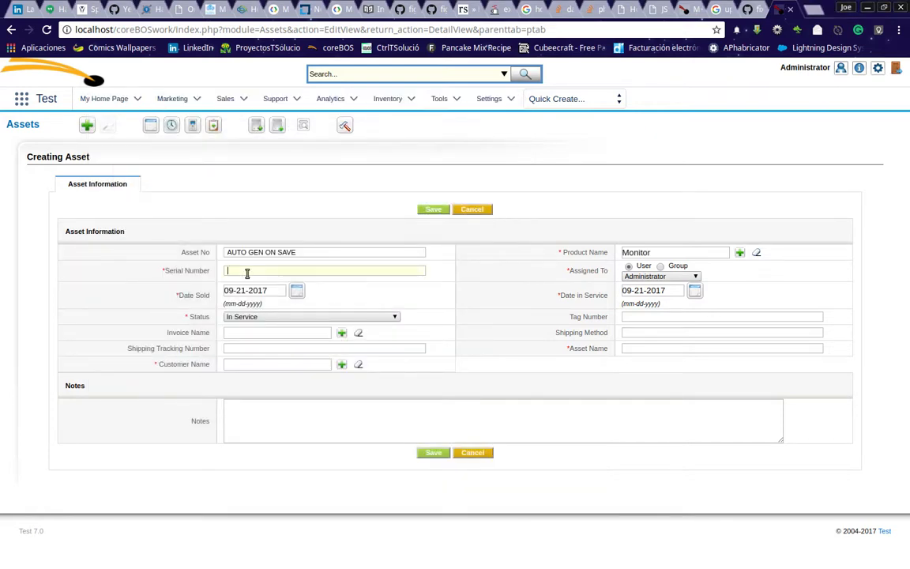
Give the asset serial number mon00001, customer Chemex Labs Ltd and asset name PC Monitor, and save it
text(mon00001)
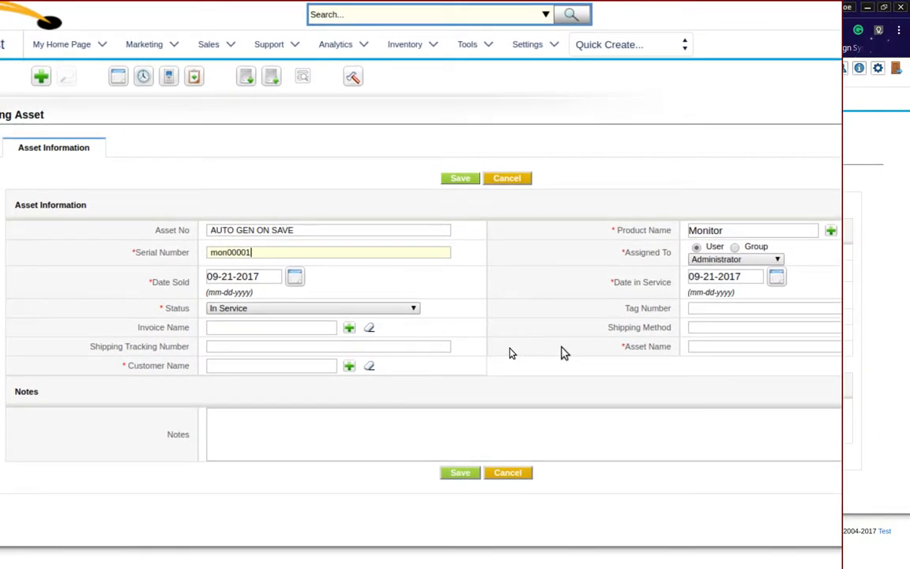
click(392, 360)
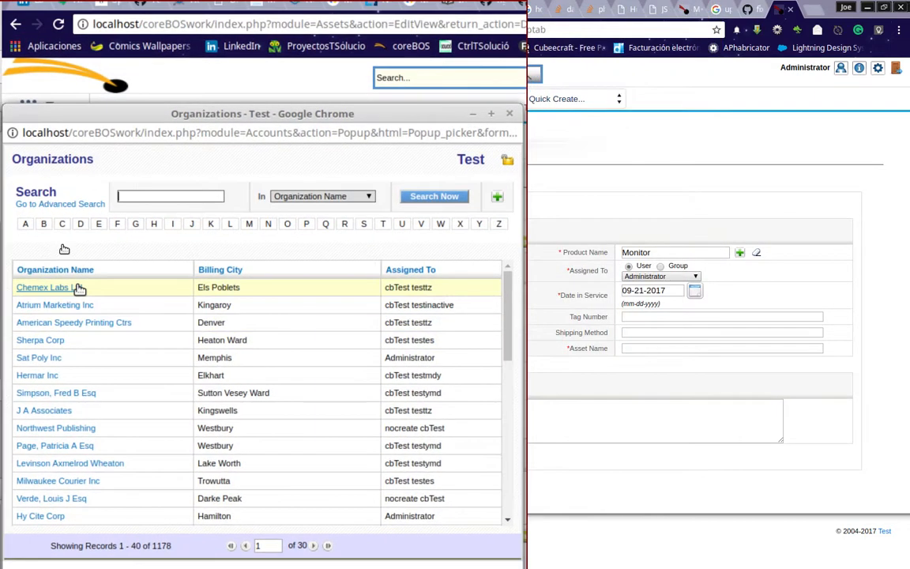
click(40, 213)
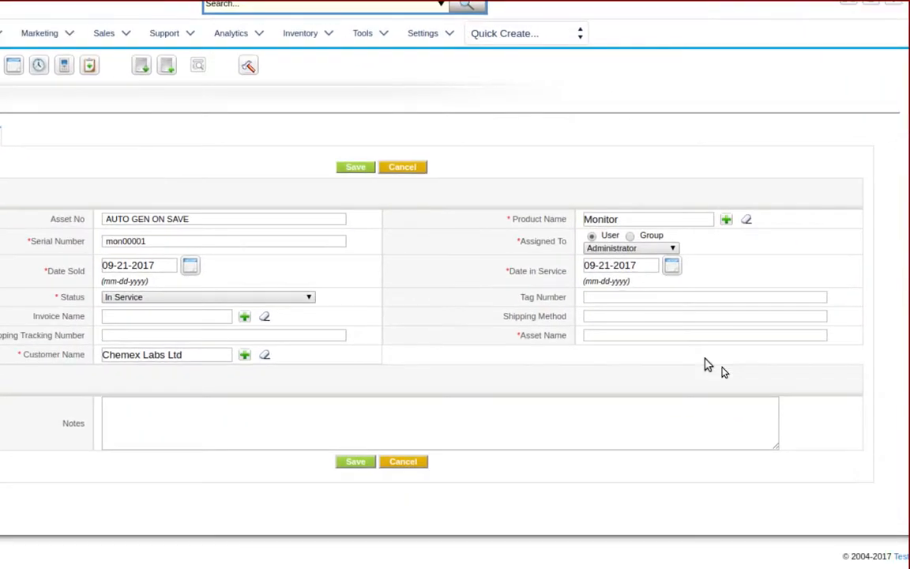
click(691, 348)
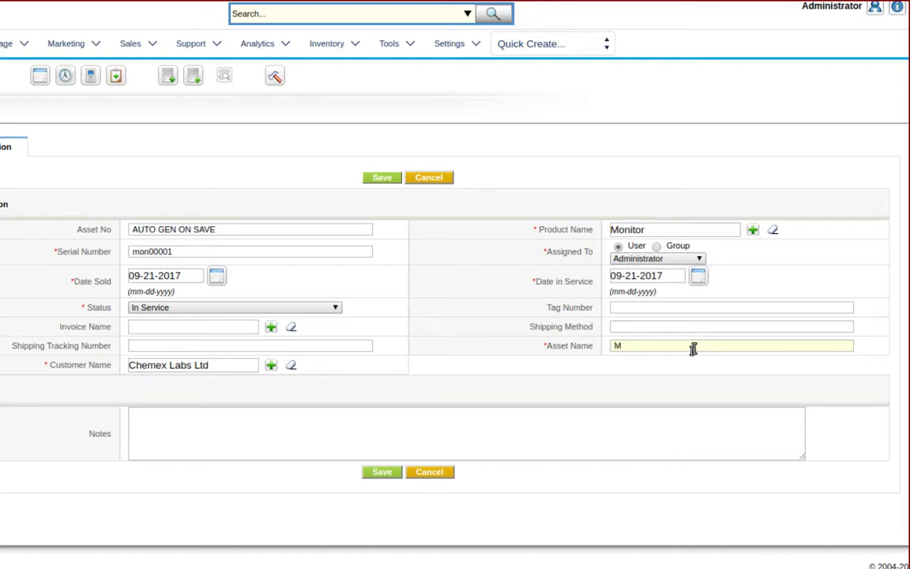
text(PC Monitor)
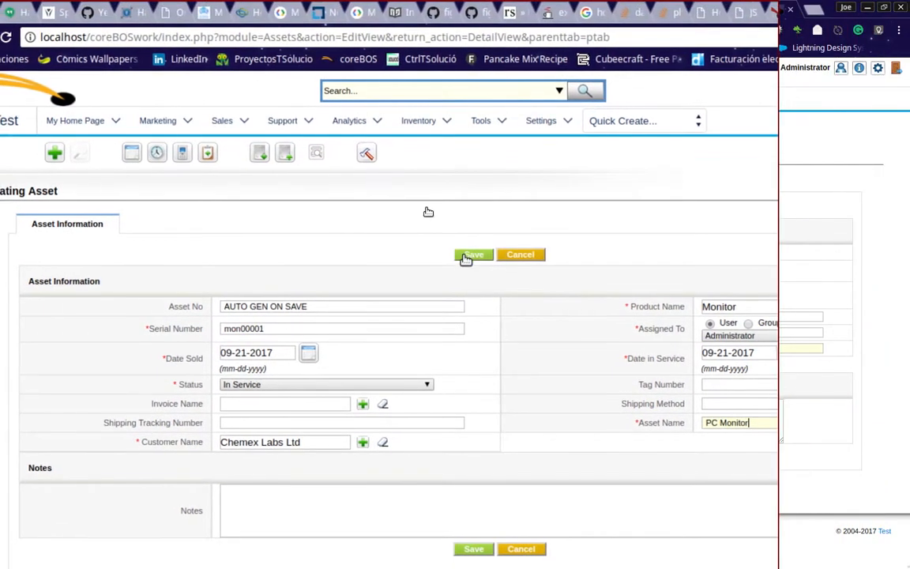
click(468, 256)
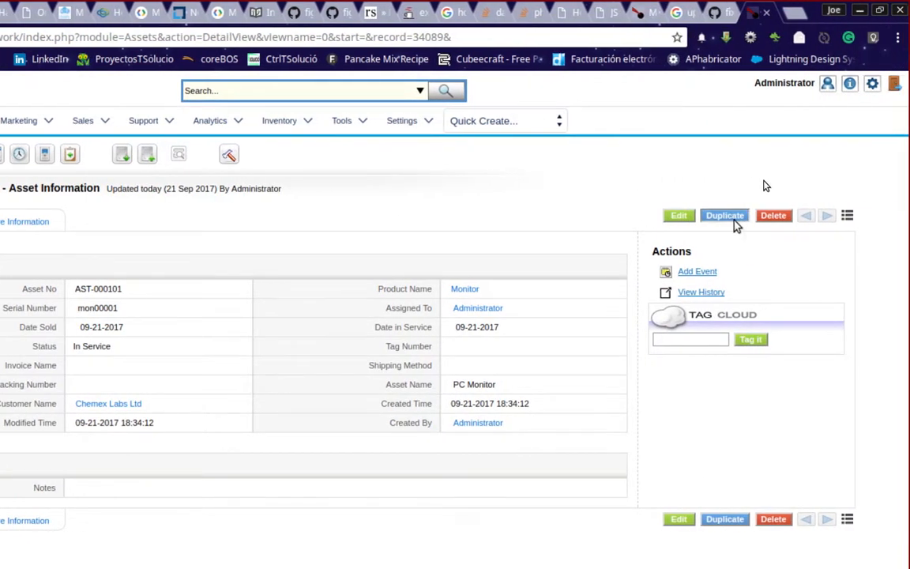
Duplicate the PC Monitor asset with the serial number mon00002 and save the copy
click(724, 220)
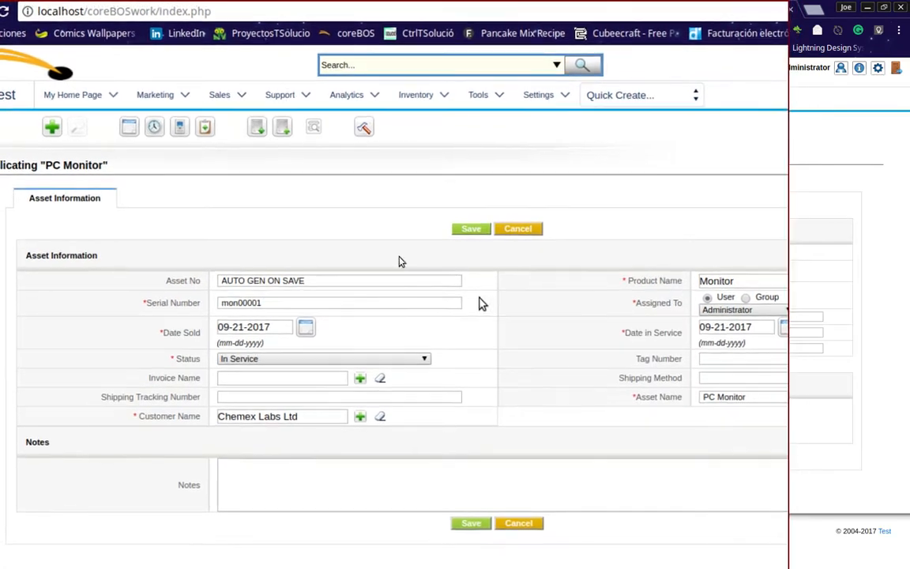
click(393, 299)
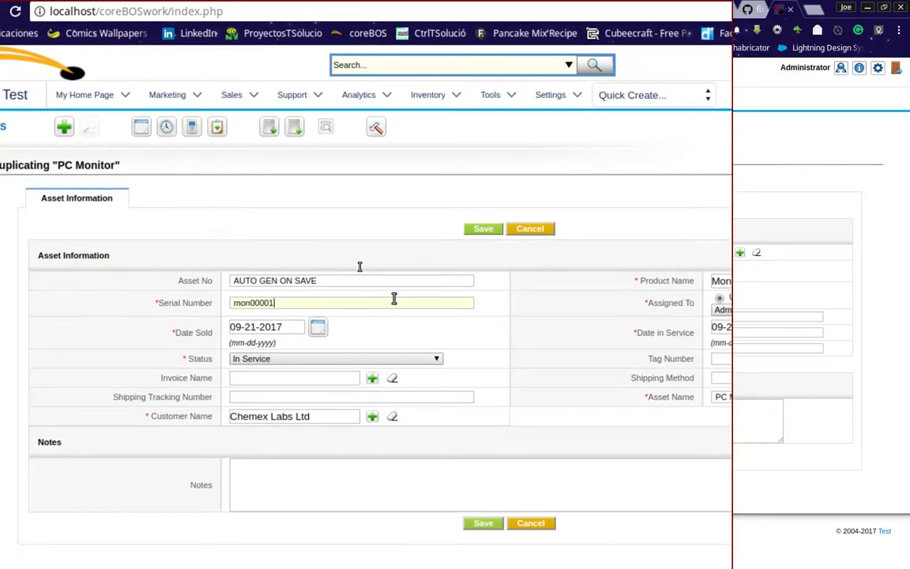
key(BackSpace)
text(2)
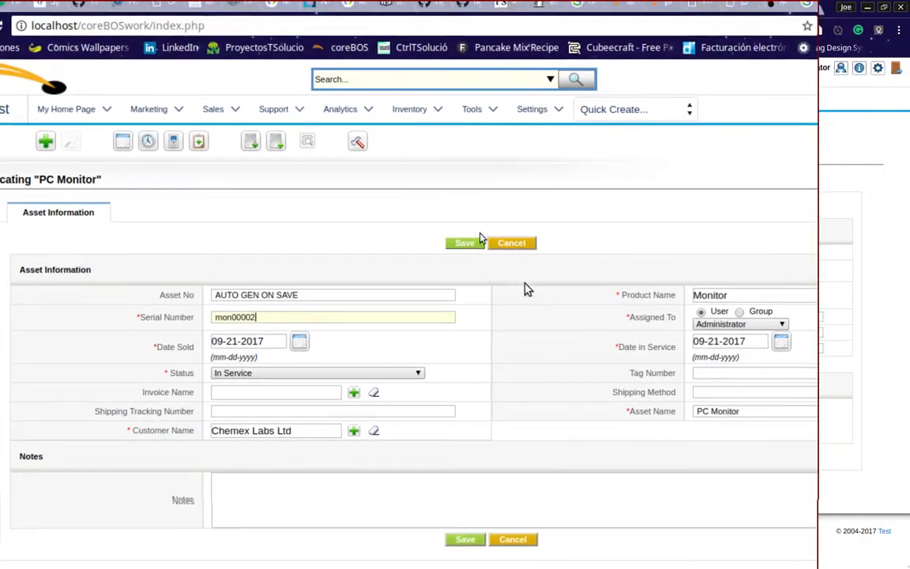
click(452, 192)
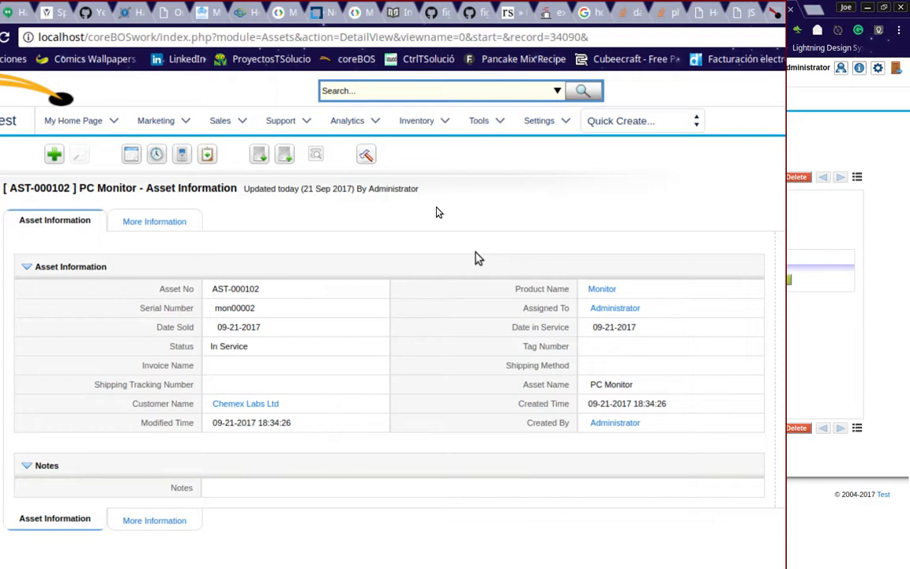
Start a new invoice record with the subject Monitor
mouse_move(420, 126)
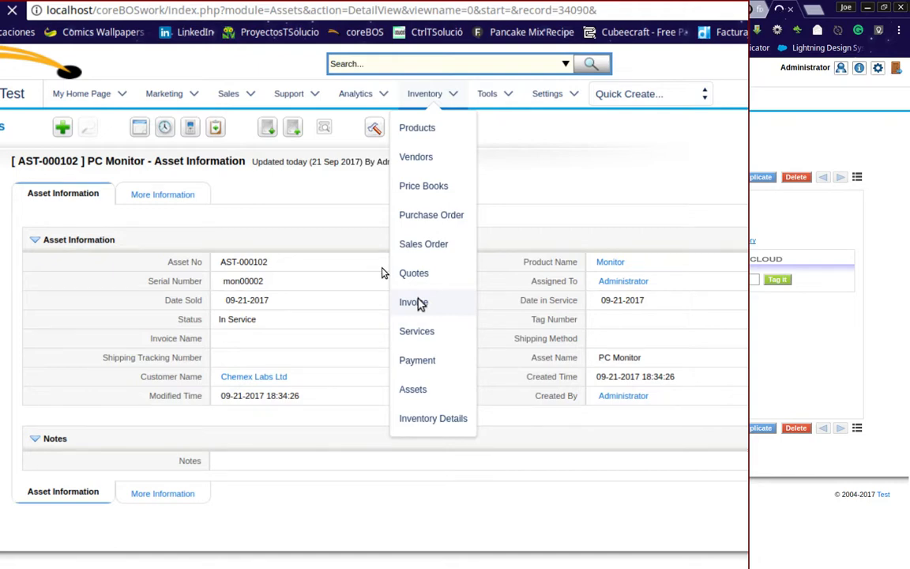
click(420, 305)
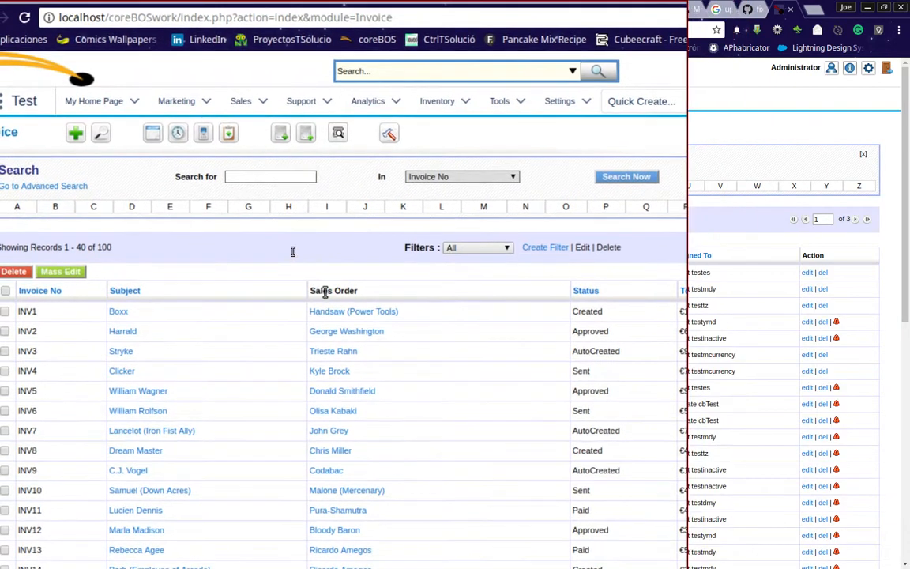
click(109, 151)
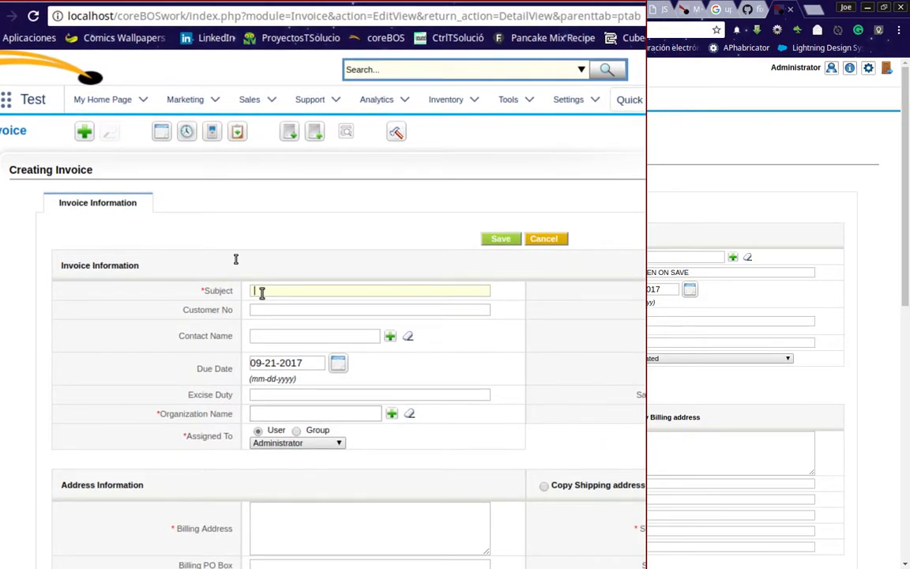
text(Monitor)
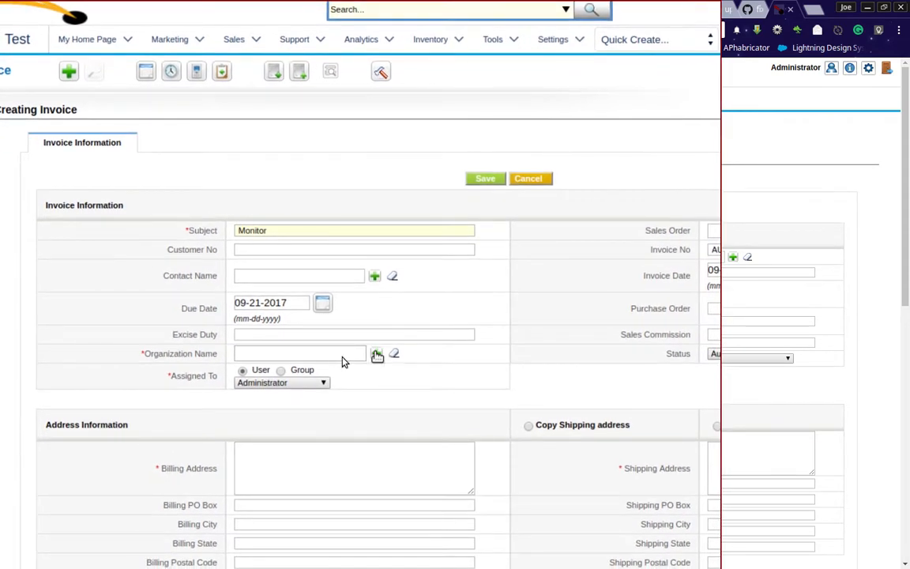
Set the invoice's organization to Atrium Marketing Inc, overwriting both the billing and shipping addresses with its data
click(377, 355)
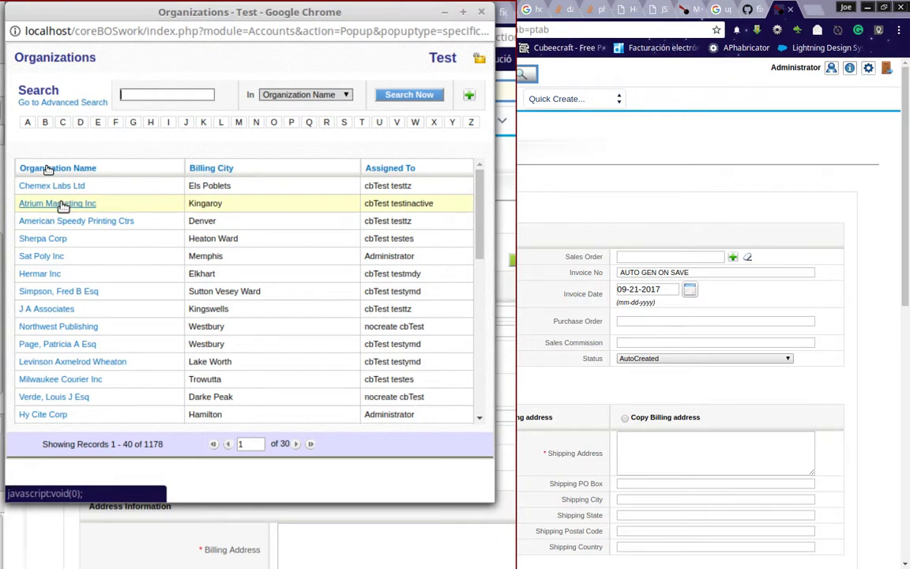
click(61, 205)
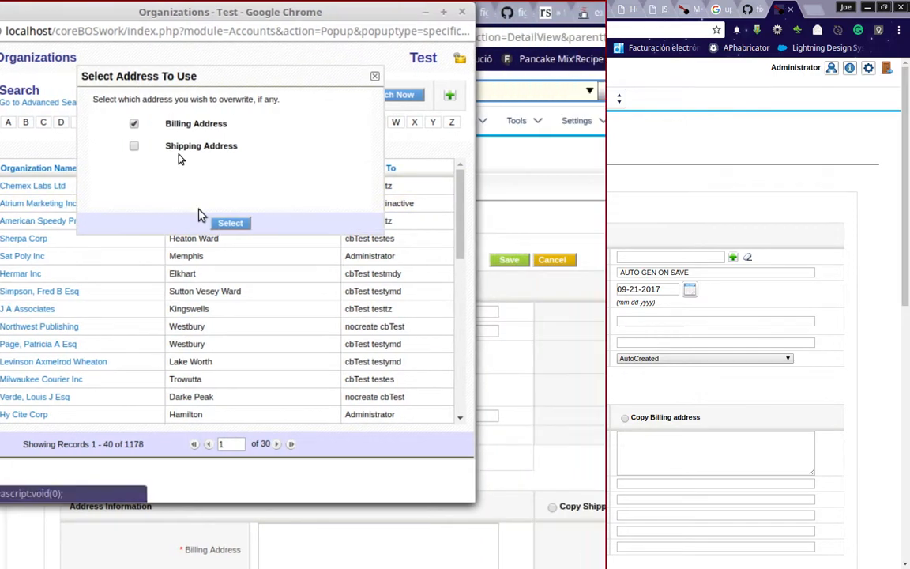
click(134, 146)
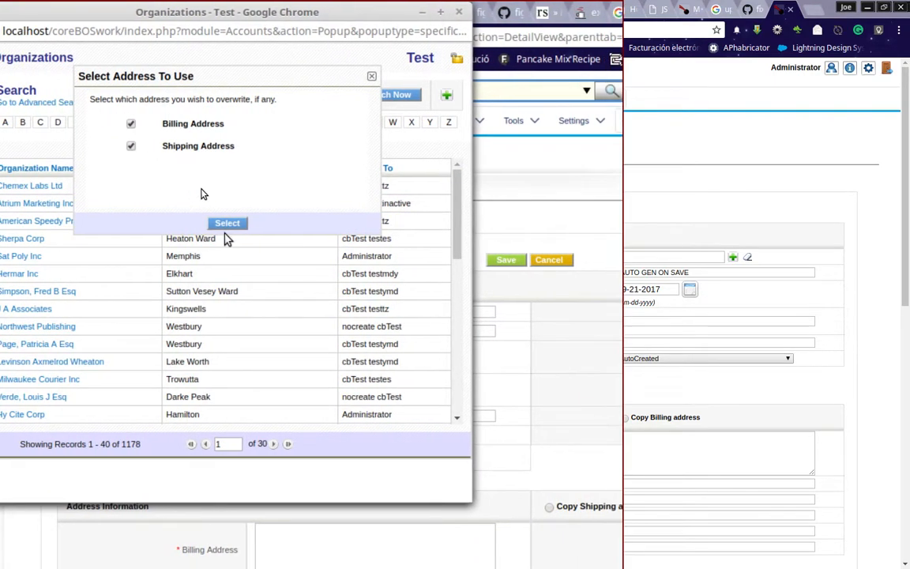
click(227, 225)
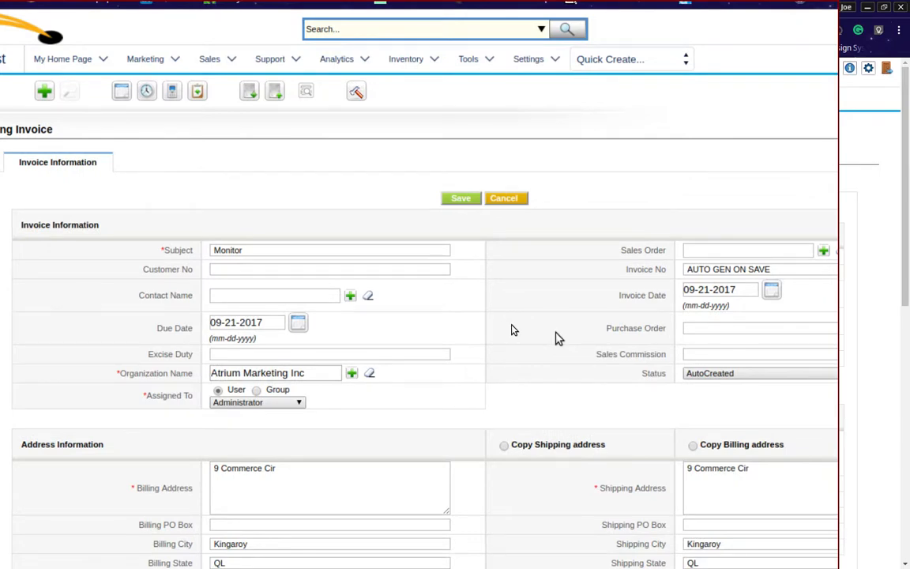
Add the Monitor product to the invoice's item details with a quantity of 1
scroll(558, 338, down, 3)
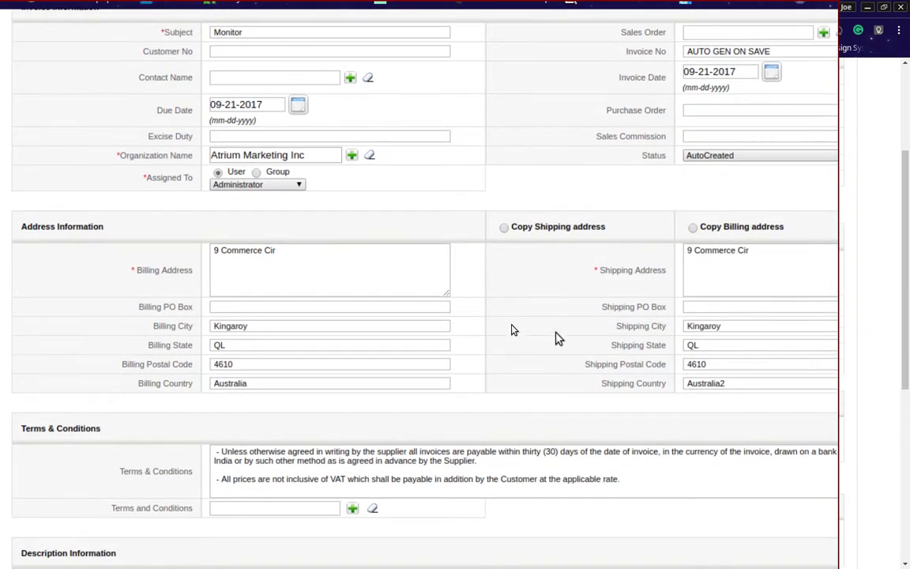
scroll(559, 338, down, 3)
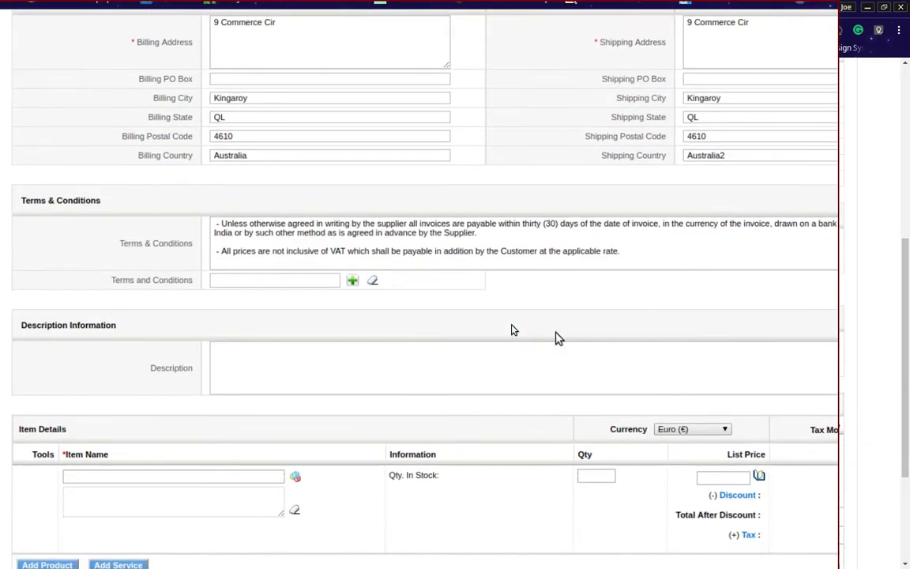
scroll(559, 339, down, 3)
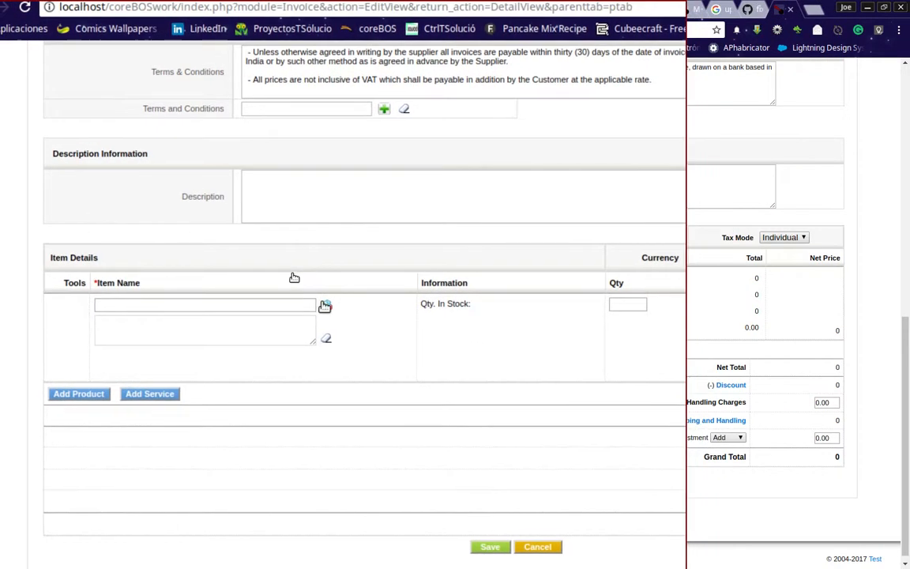
click(328, 306)
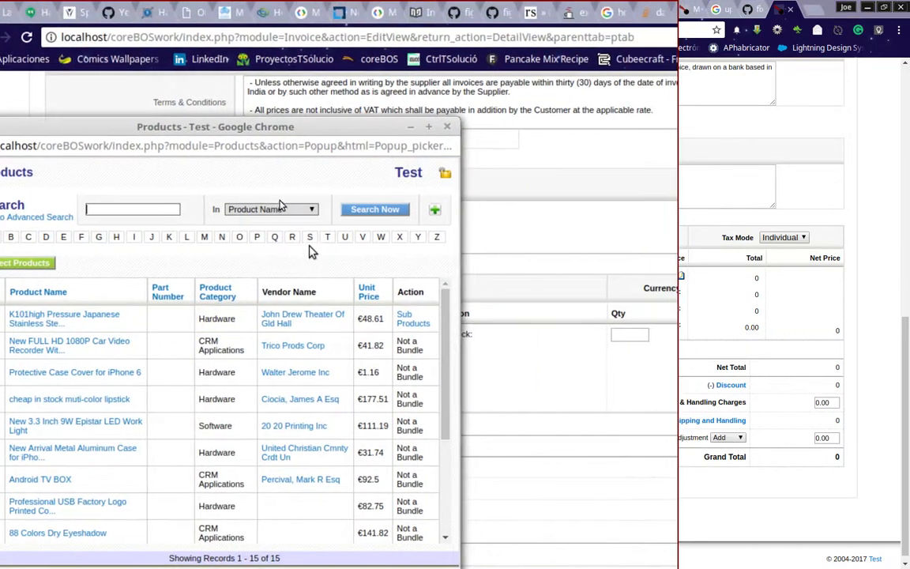
click(208, 238)
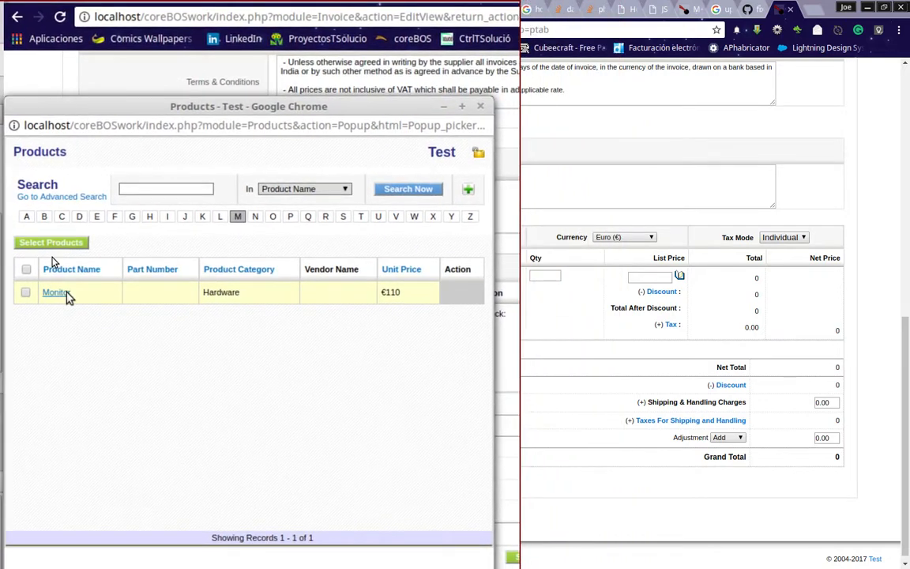
click(48, 311)
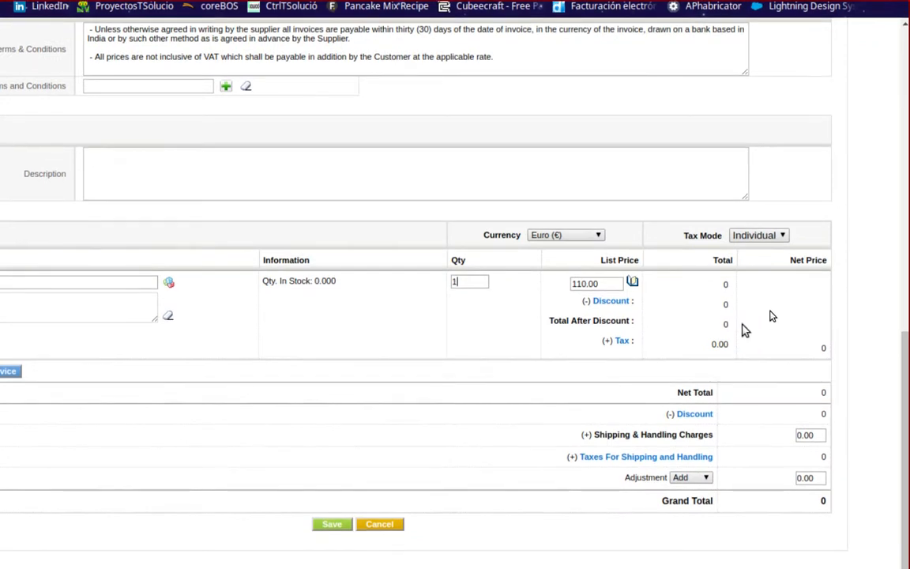
Check the tax applied to the Monitor line and save the invoice
click(623, 340)
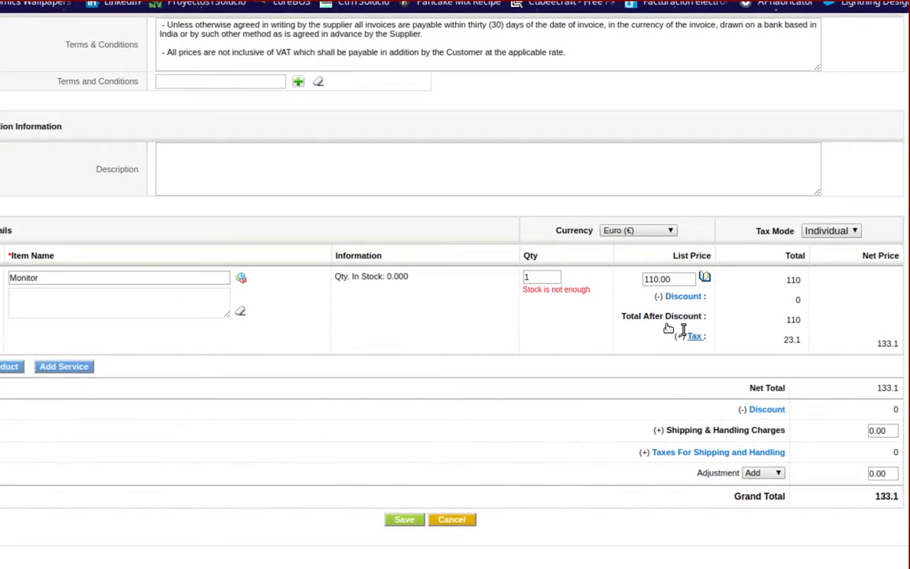
click(683, 331)
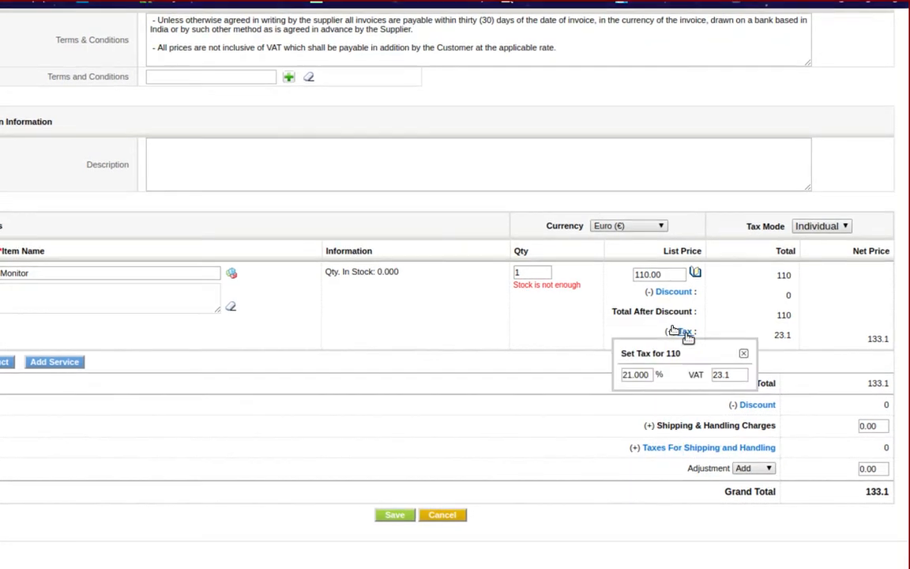
click(706, 345)
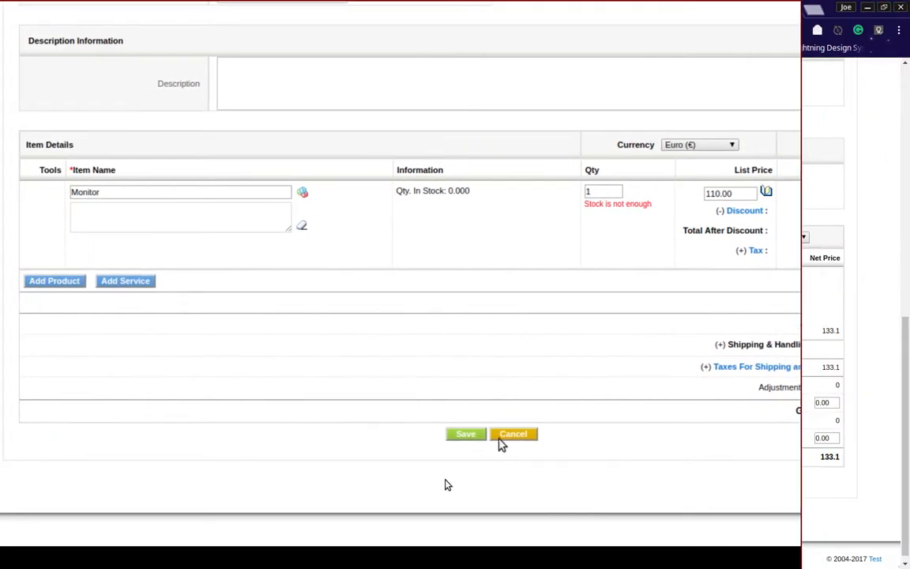
click(470, 436)
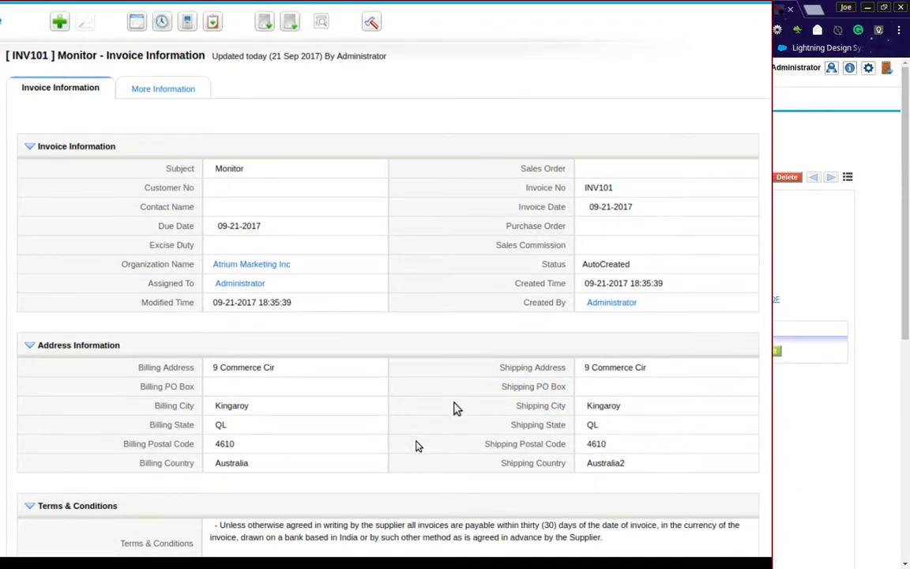
Assign the PC Monitor asset AST-000102 to the Monitor line of the saved invoice
scroll(454, 407, down, 5)
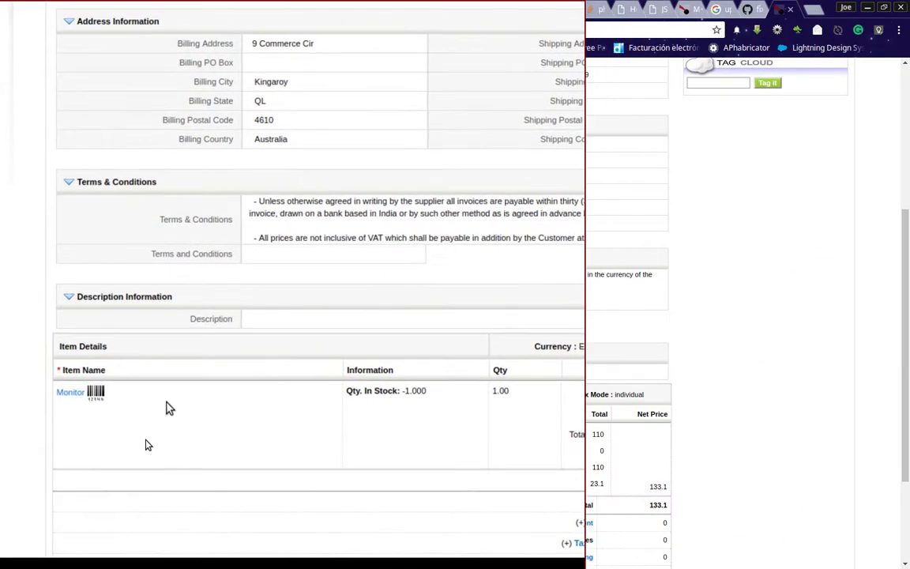
mouse_move(89, 433)
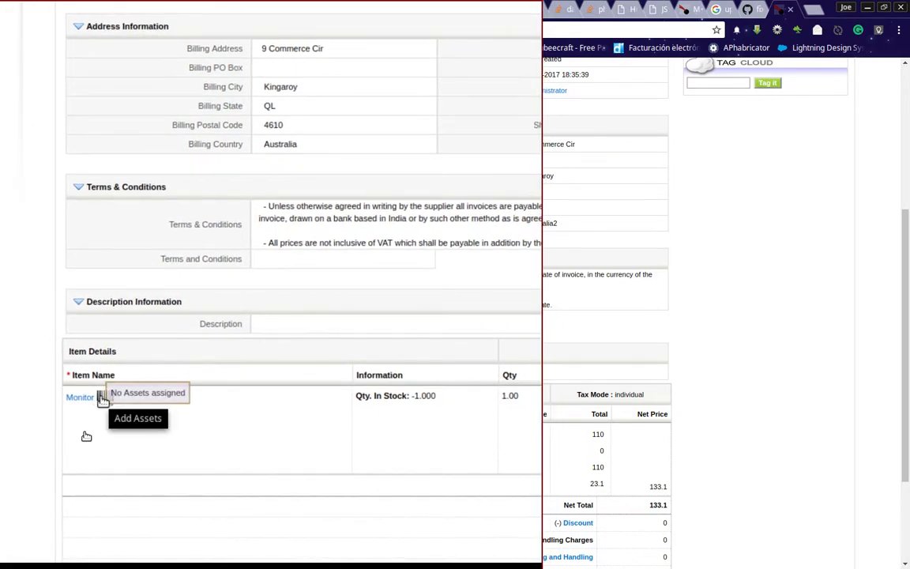
click(100, 399)
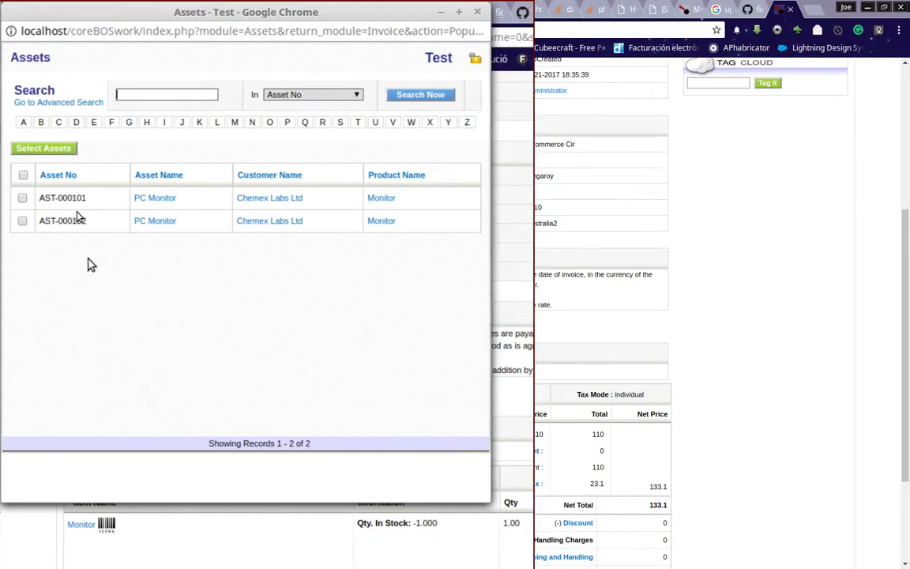
click(145, 224)
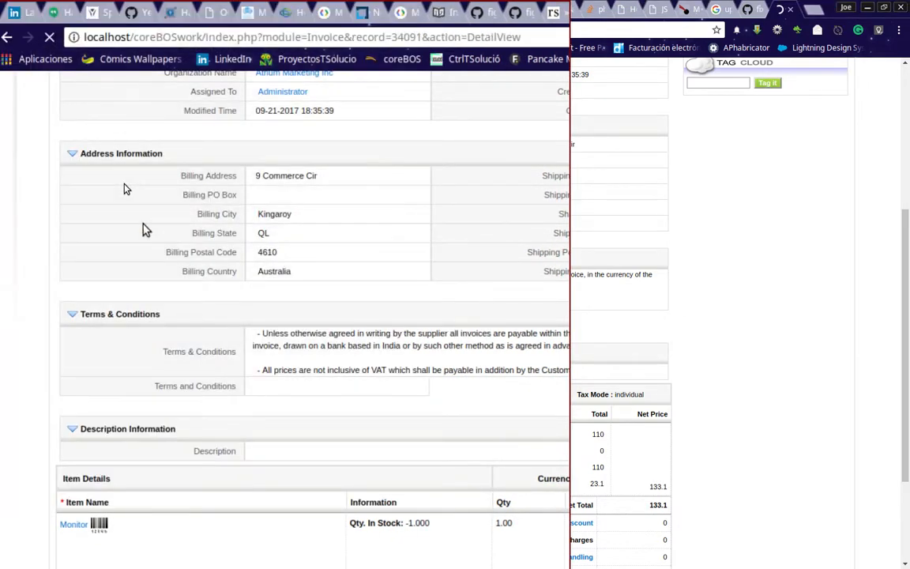
Open the asset mon00002 assigned to the Monitor line, and follow its invoice link back to the invoice
scroll(138, 301, down, 5)
scroll(136, 302, down, 3)
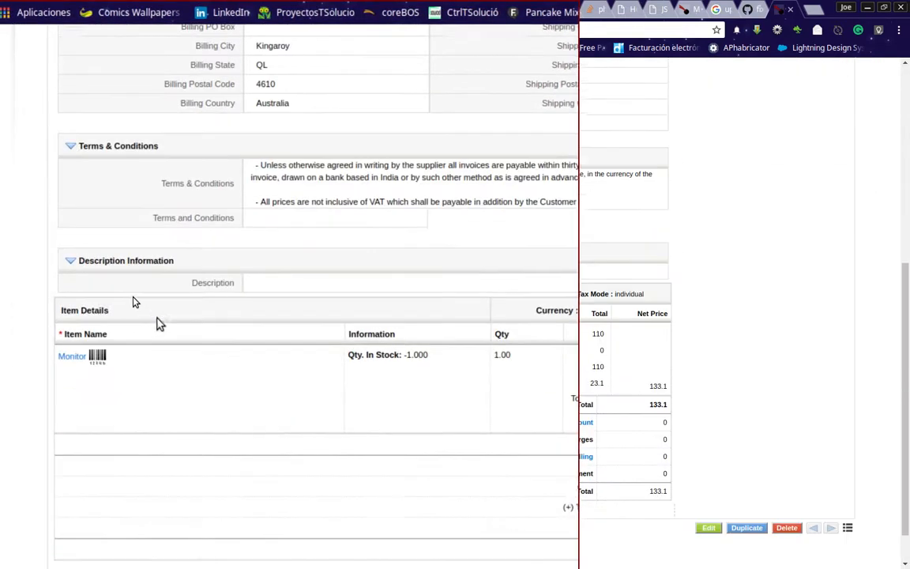
mouse_move(100, 337)
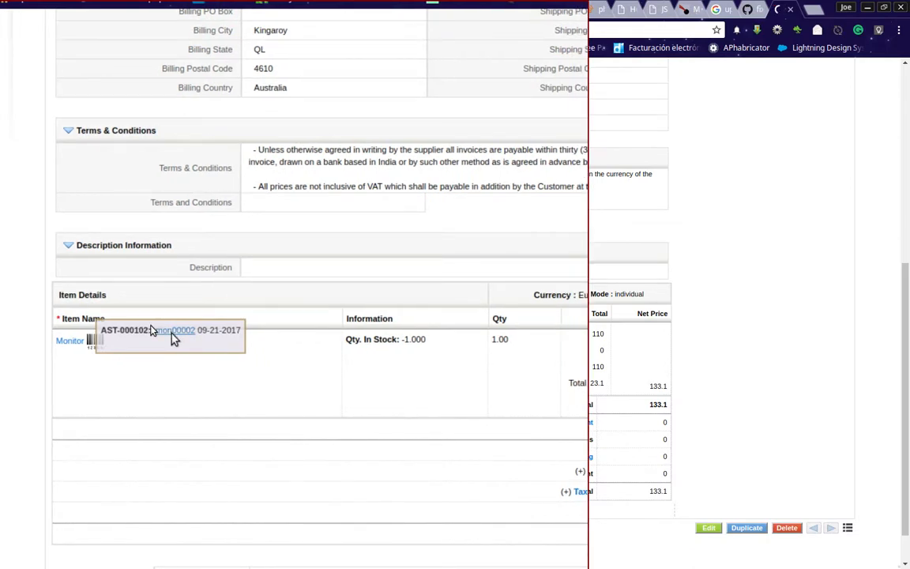
click(173, 332)
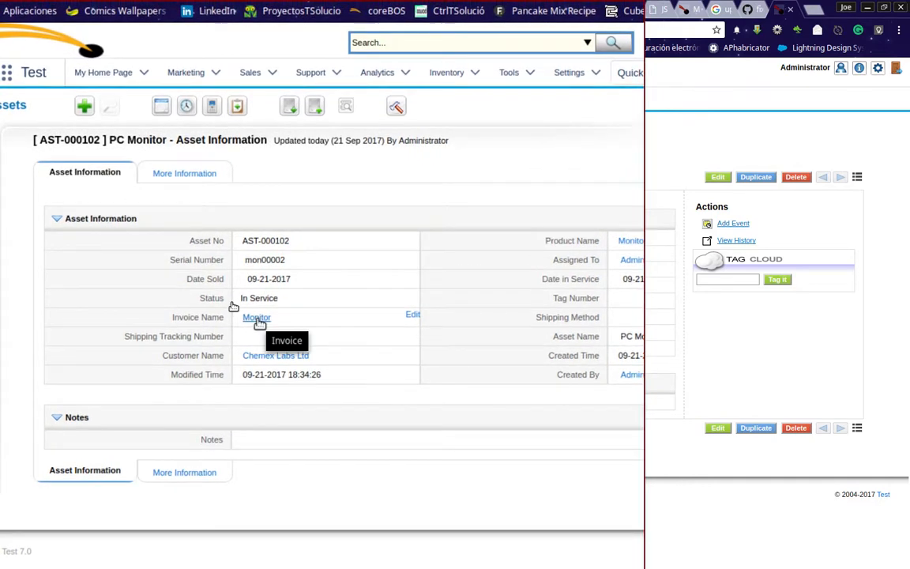
click(258, 319)
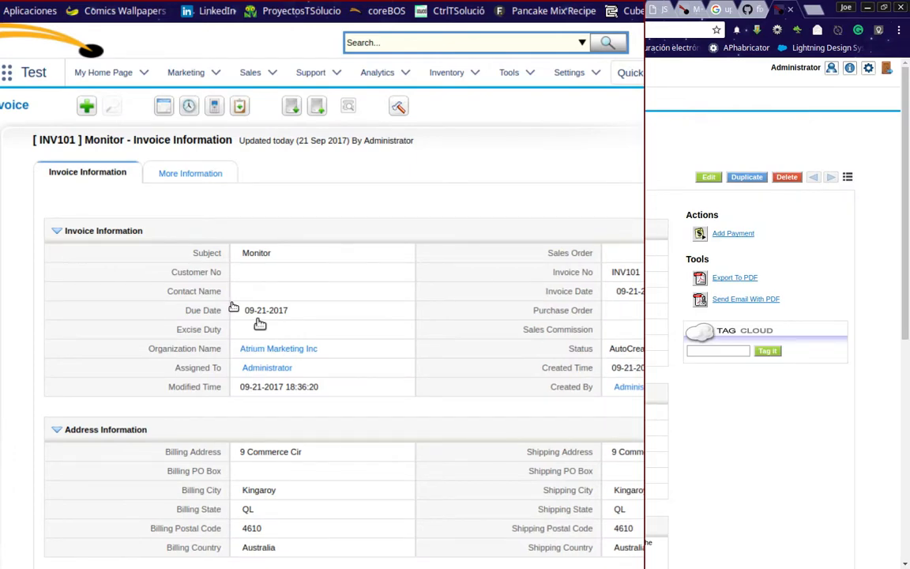
View the assets related to the invoice and return to the main invoice information
mouse_move(208, 178)
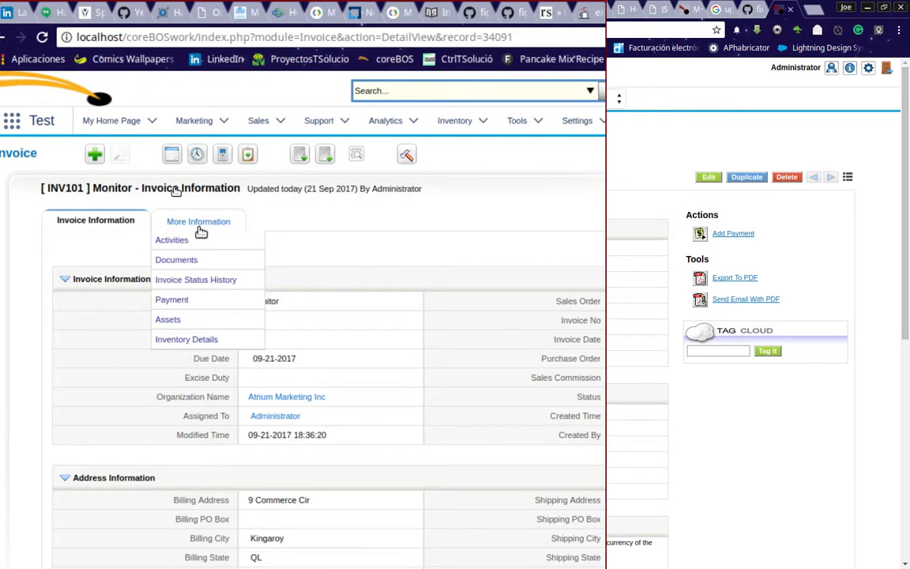
click(177, 300)
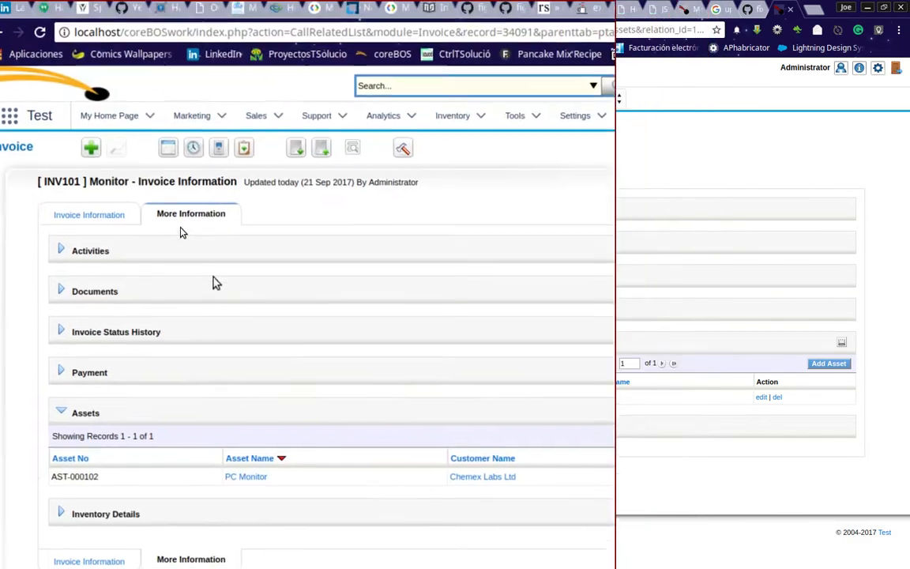
click(126, 223)
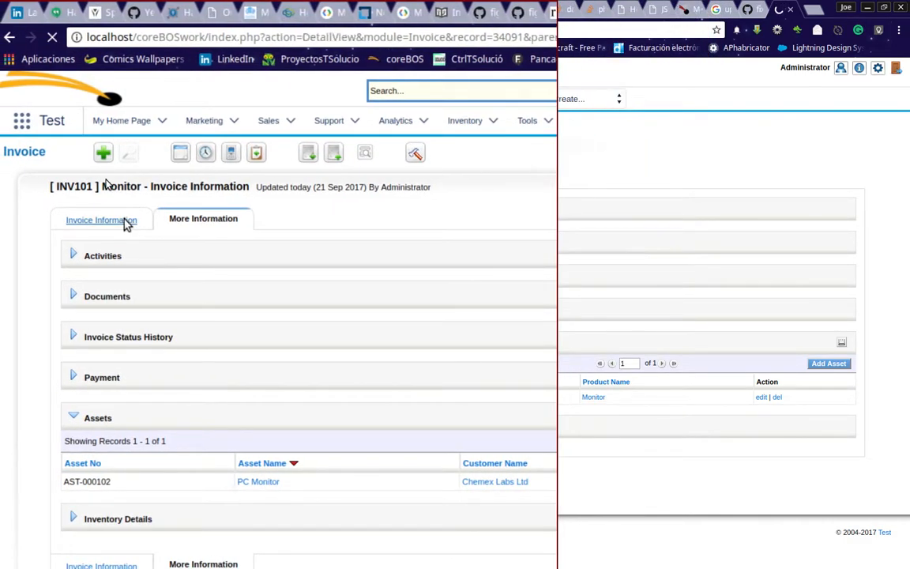
Assign the second PC Monitor asset, AST-000101, to the invoice's Monitor line
scroll(125, 252, down, 10)
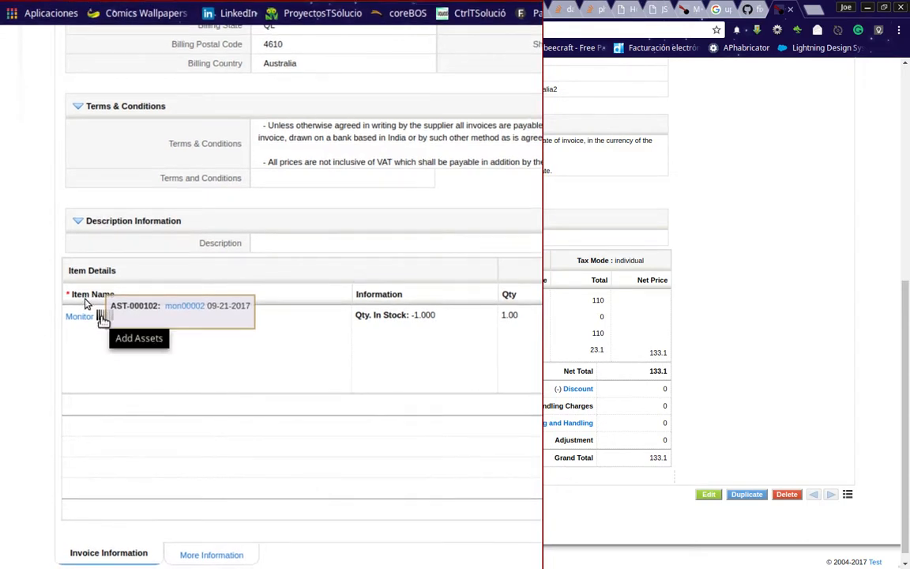
click(105, 318)
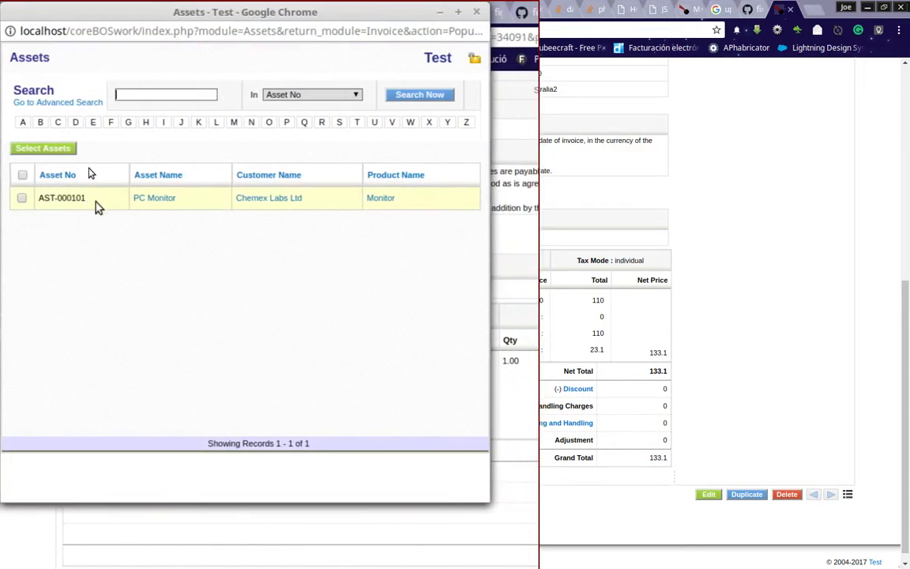
click(144, 200)
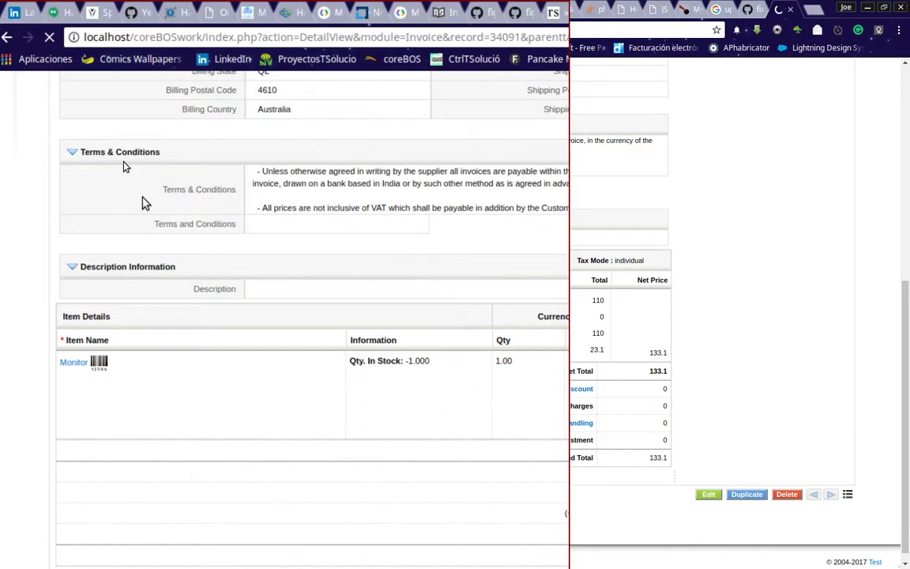
Review which assets and serial numbers are assigned to the invoice's Monitor line
scroll(168, 383, down, 3)
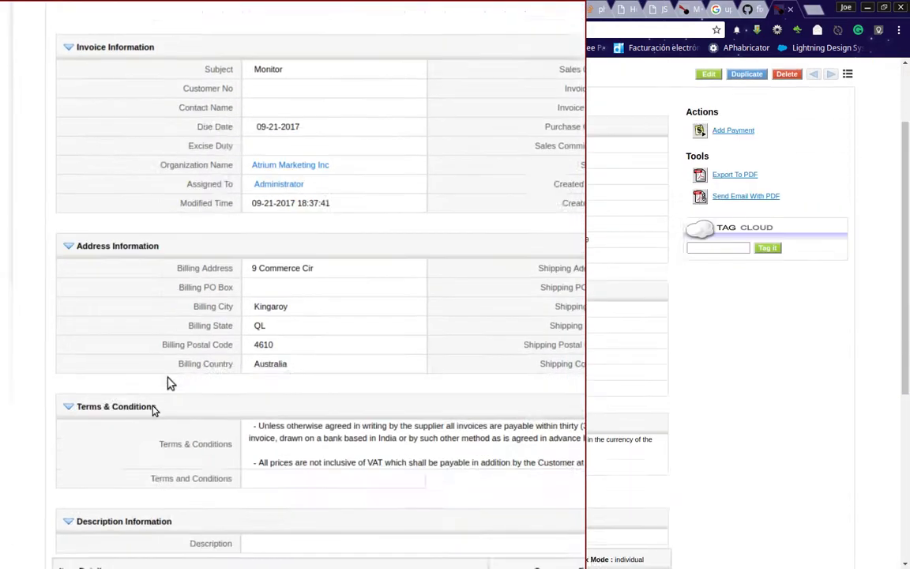
scroll(168, 383, down, 3)
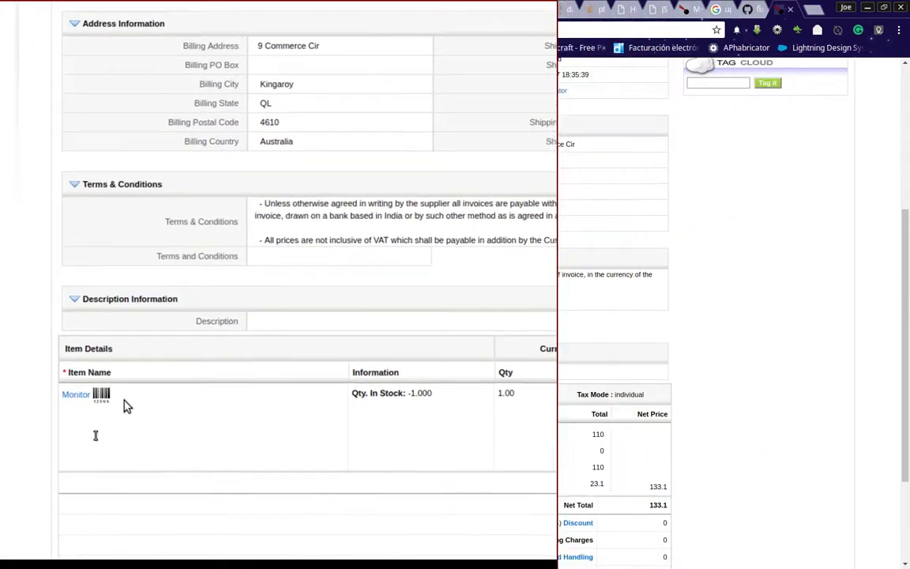
mouse_move(106, 402)
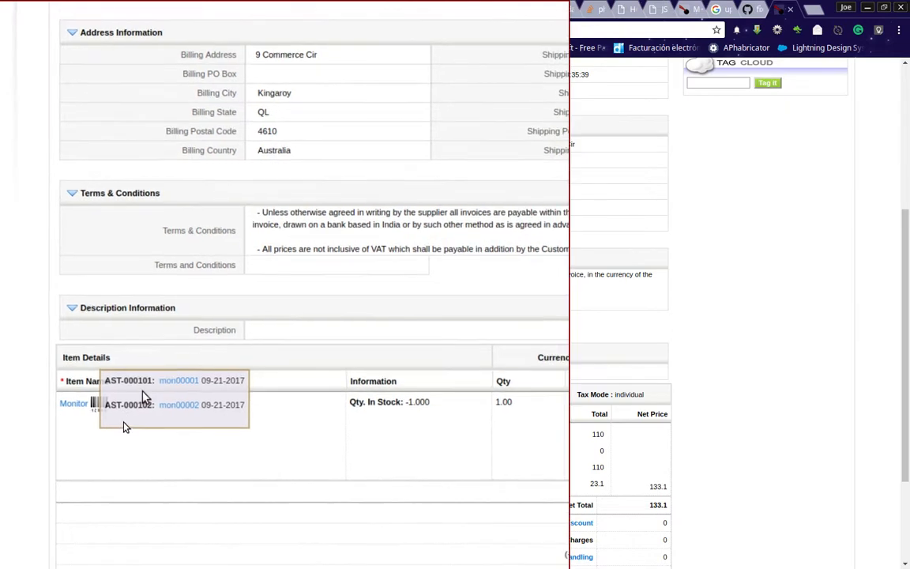
scroll(124, 427, down, 1)
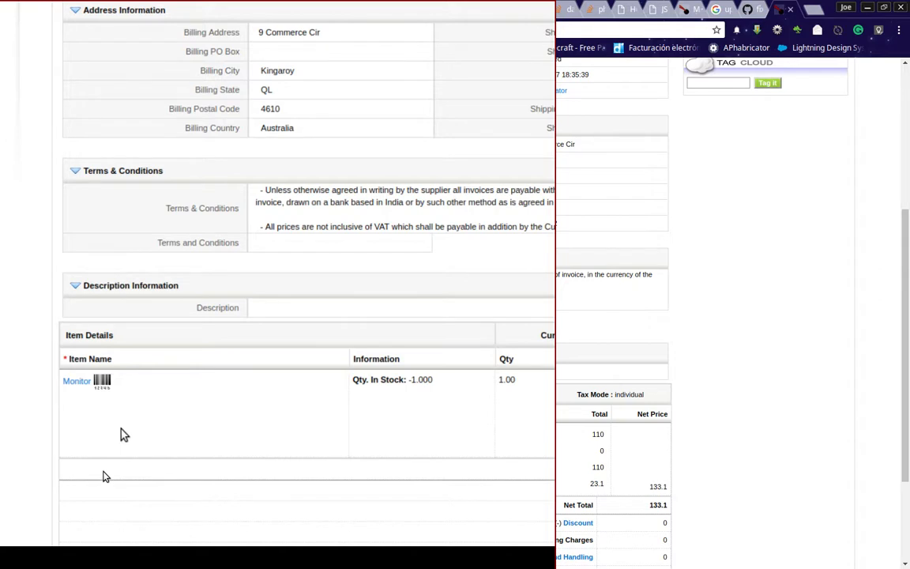
scroll(120, 433, up, 1)
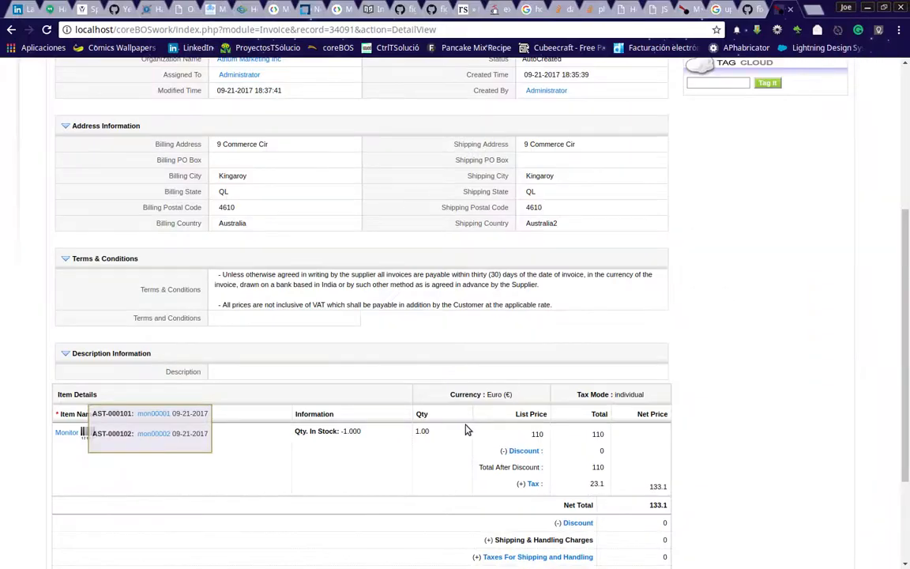
scroll(466, 430, up, 4)
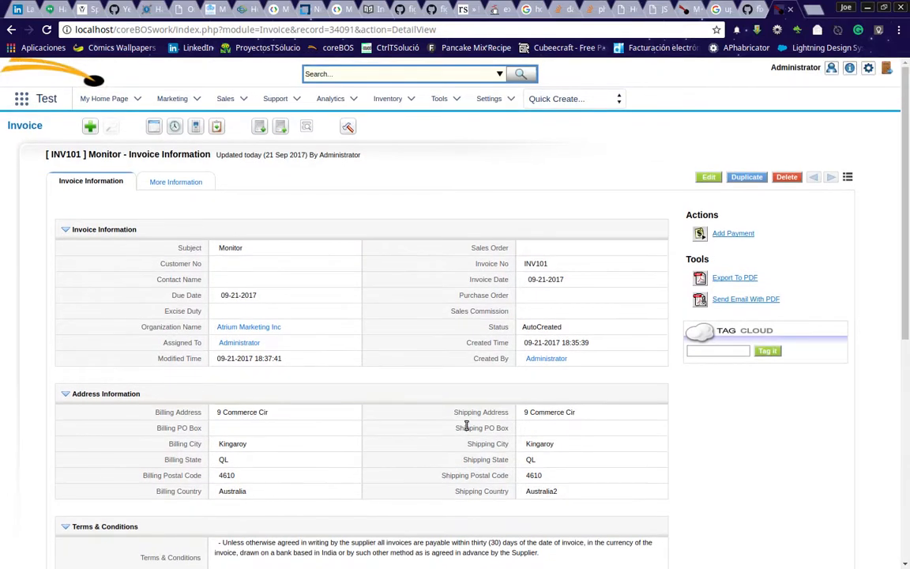